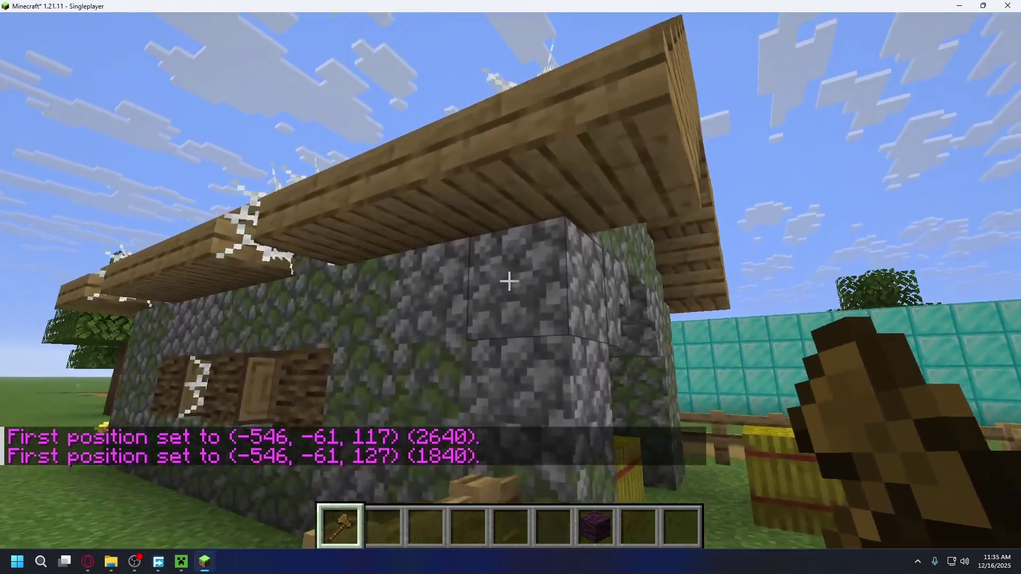
Set the second WorldEdit position on the upper corner of the cobblestone house and fill the selection with //set bedrock
{"action": "right_click", "coordinate": [510, 281]}
{"action": "type", "text": "/"}
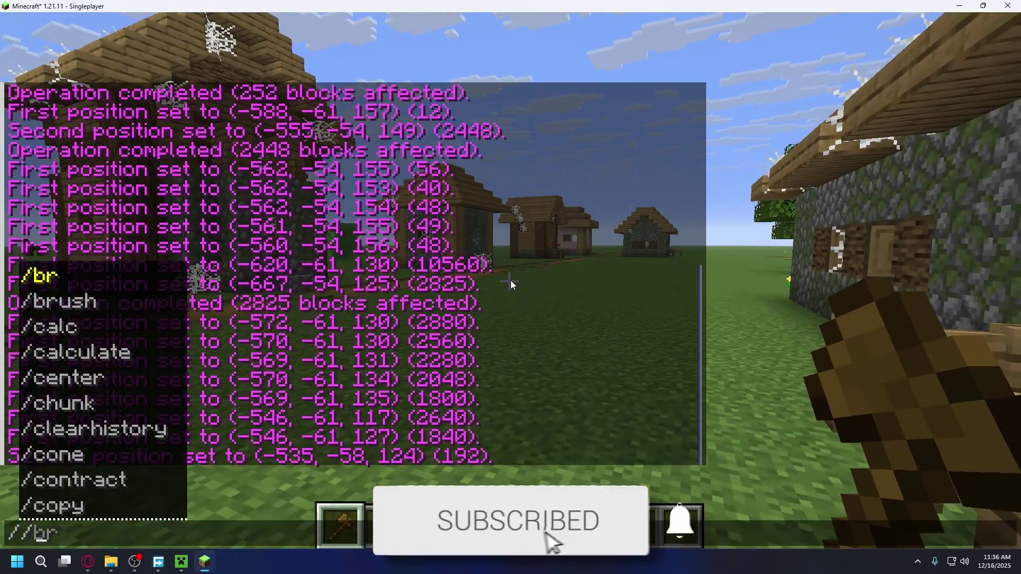
{"action": "type", "text": "/set b"}
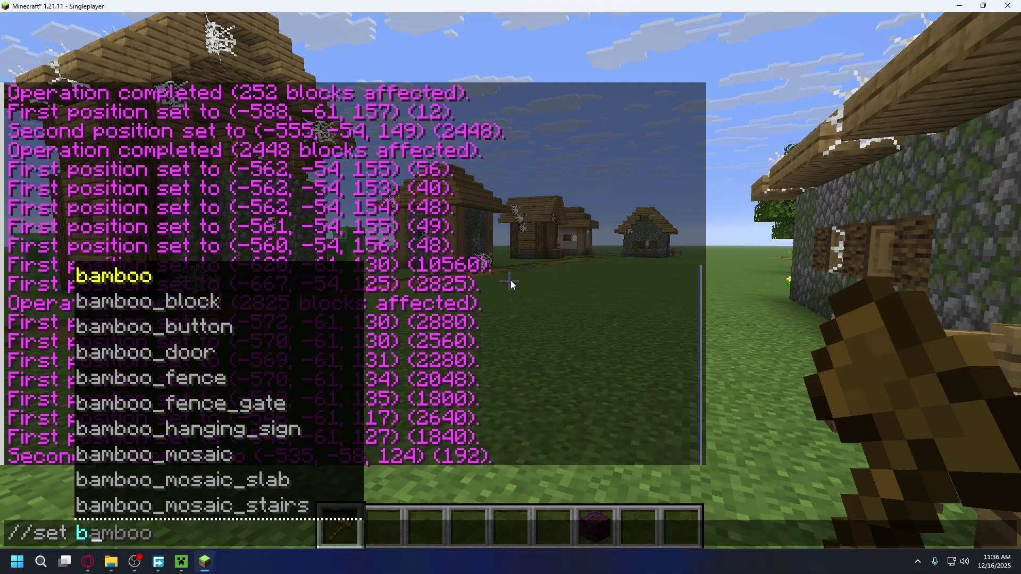
{"action": "type", "text": "edrock"}
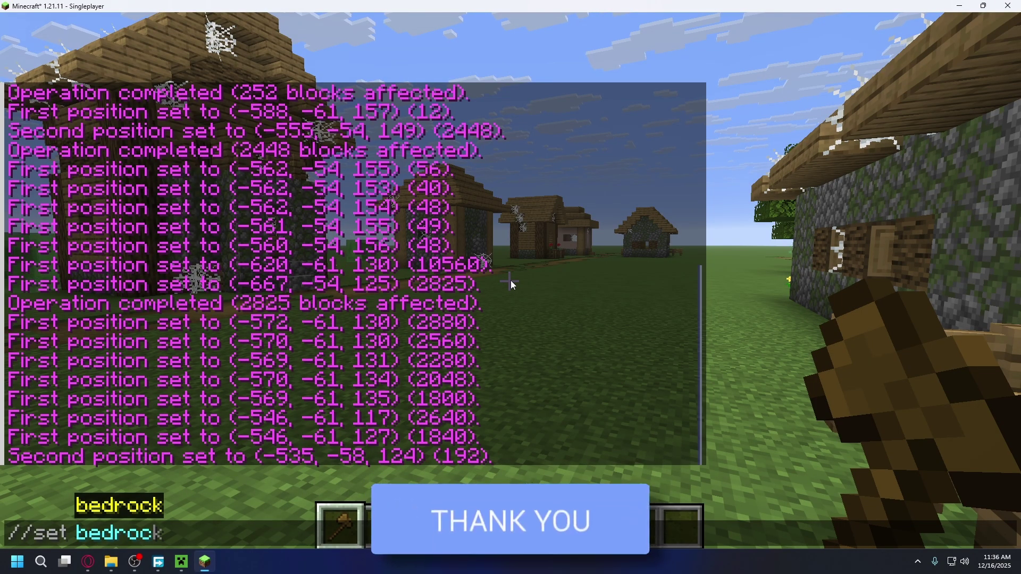
{"action": "key", "text": "Return"}
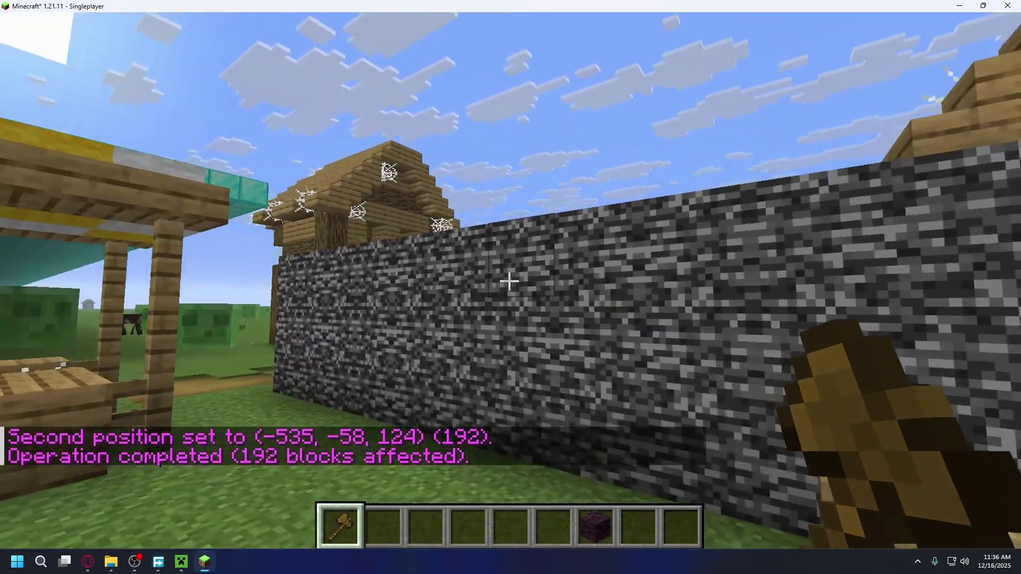
{"action": "key", "text": "w"}
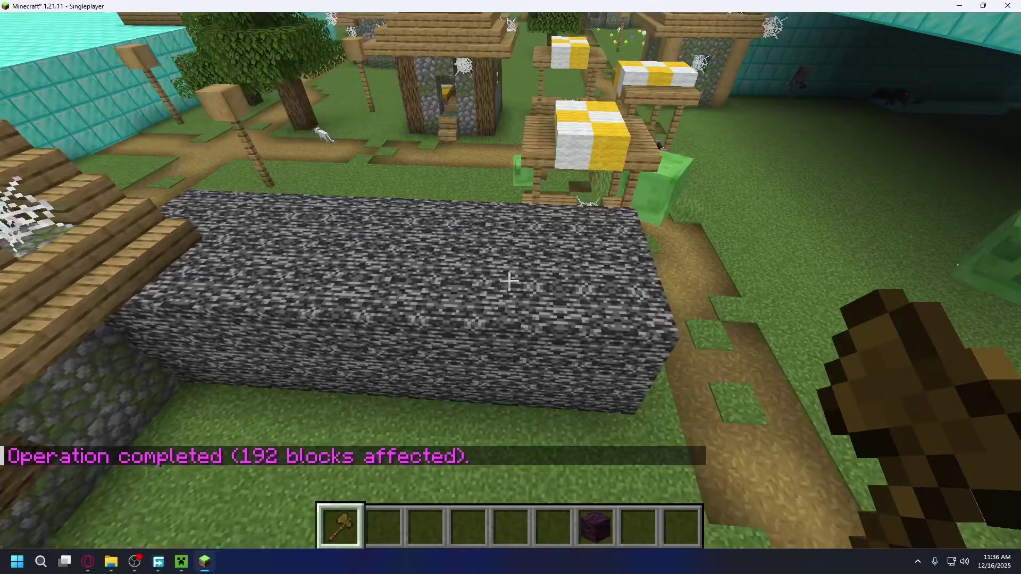
{"action": "key", "text": "w"}
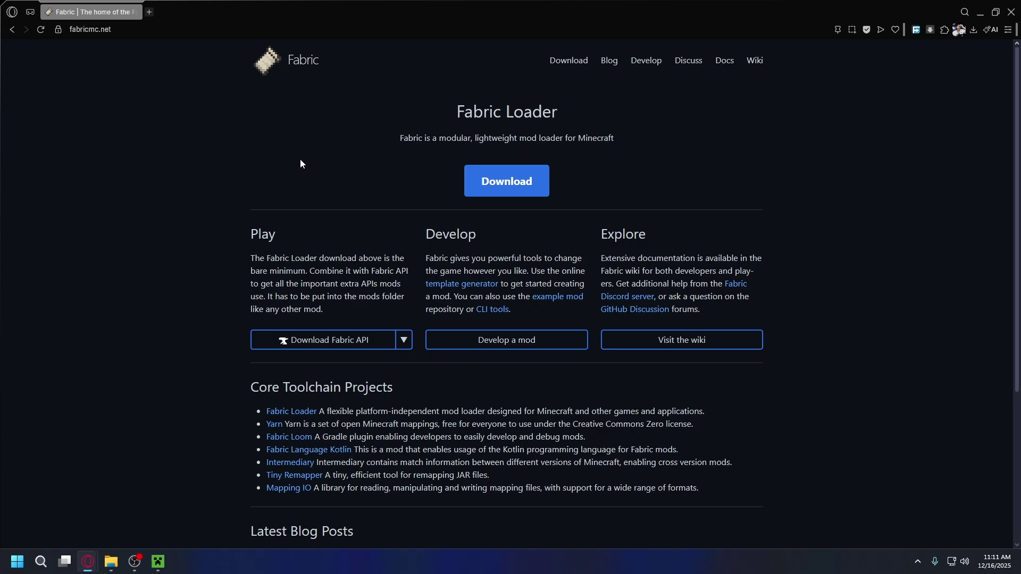
From fabricmc.net, download the Fabric installer as a universal jar and save it in Downloads as fabric-installer-1.1.0 (1).jar
{"action": "left_click", "coordinate": [60, 33]}
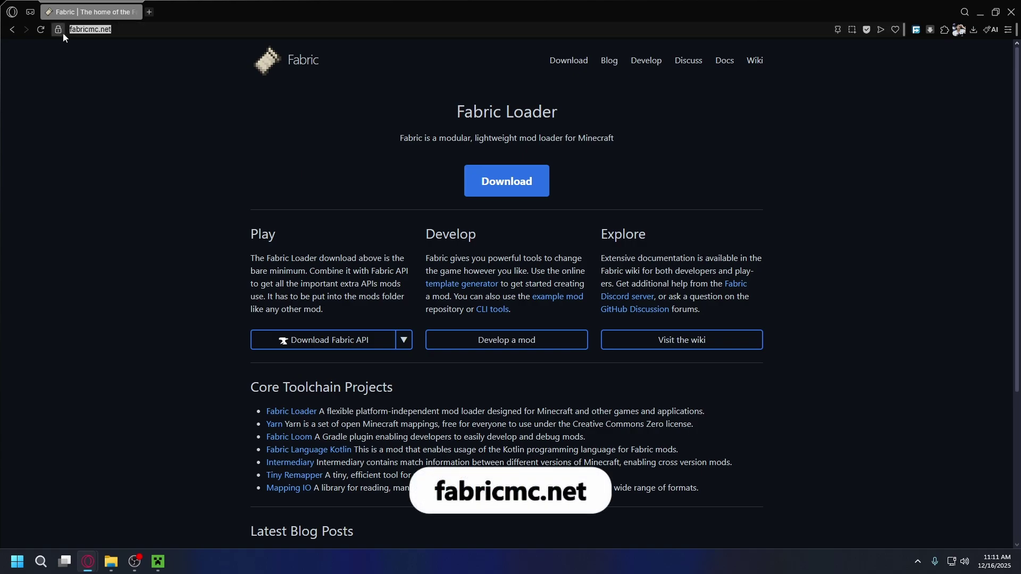
{"action": "left_click", "coordinate": [505, 191]}
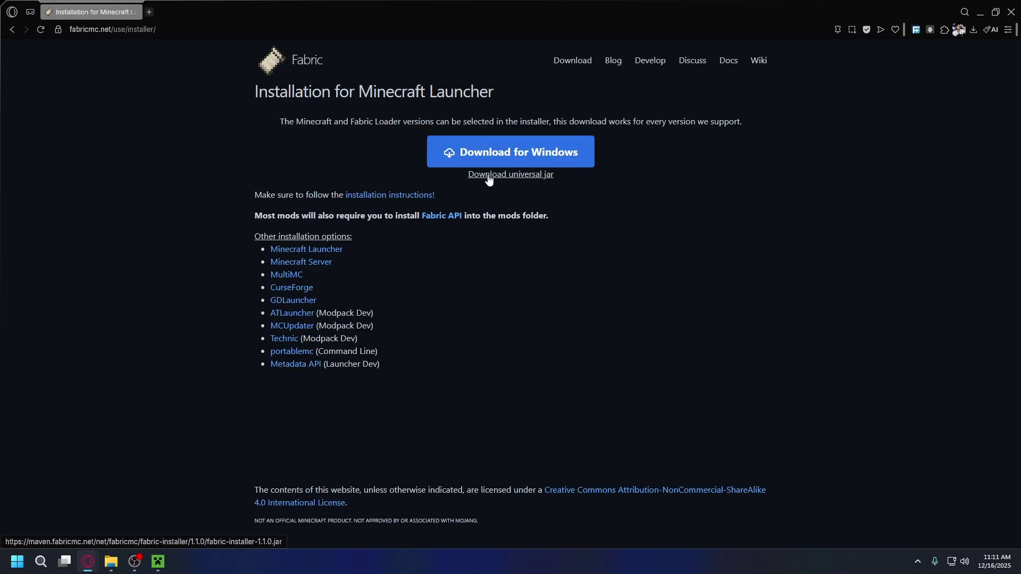
{"action": "left_click", "coordinate": [488, 177]}
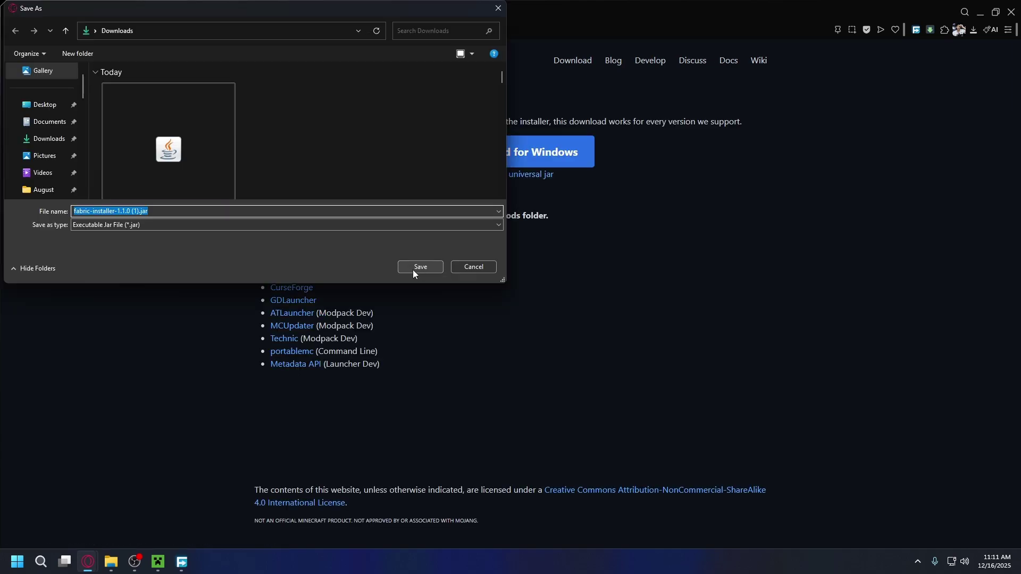
{"action": "left_click", "coordinate": [415, 268]}
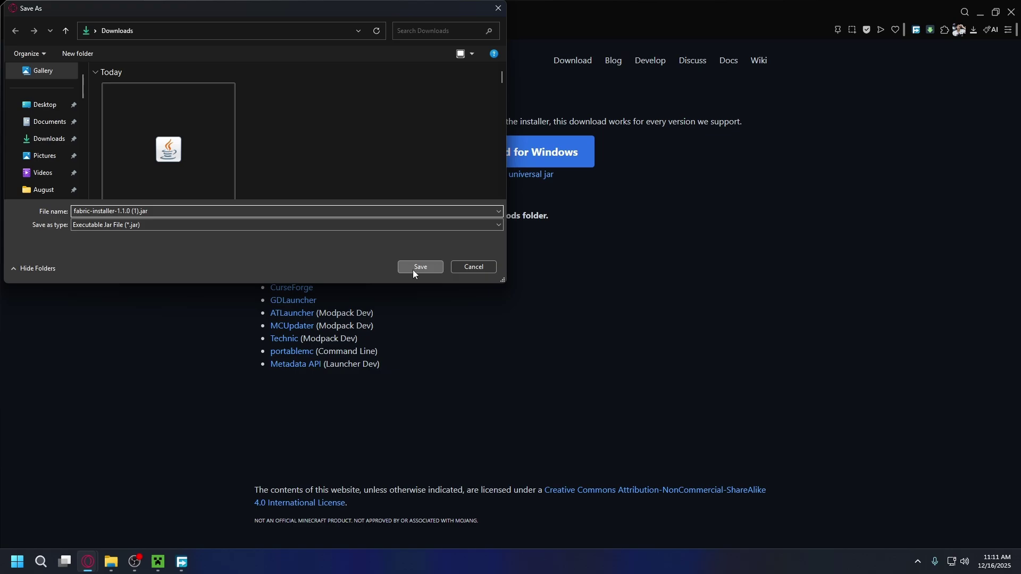
{"action": "left_click", "coordinate": [862, 90]}
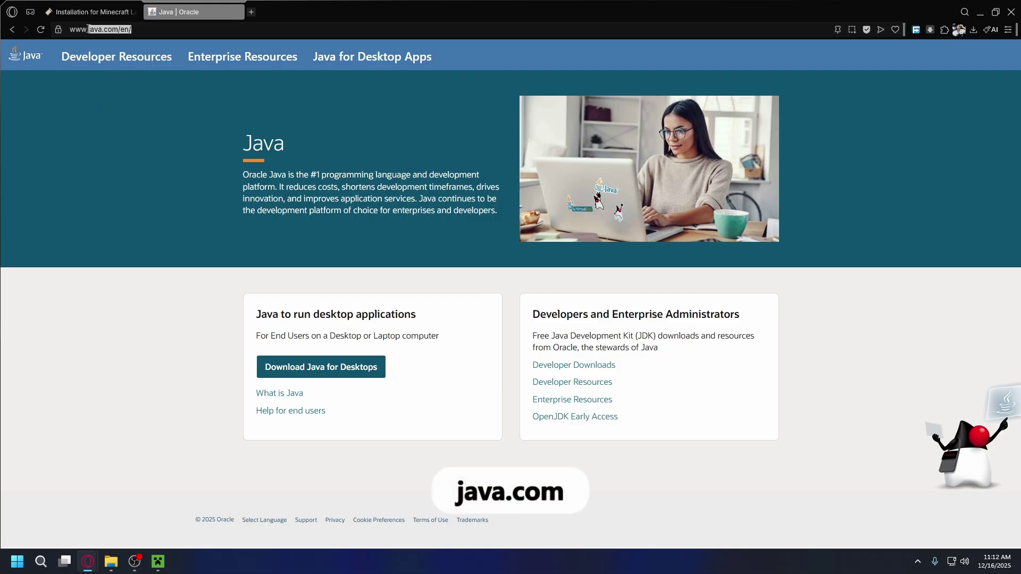
Open the desktop Java download on java.com, and in File Explorer launch fabric-installer-1.1.0 (1).jar, always using Java(TM) Platform SE binary
{"action": "left_click", "coordinate": [322, 377]}
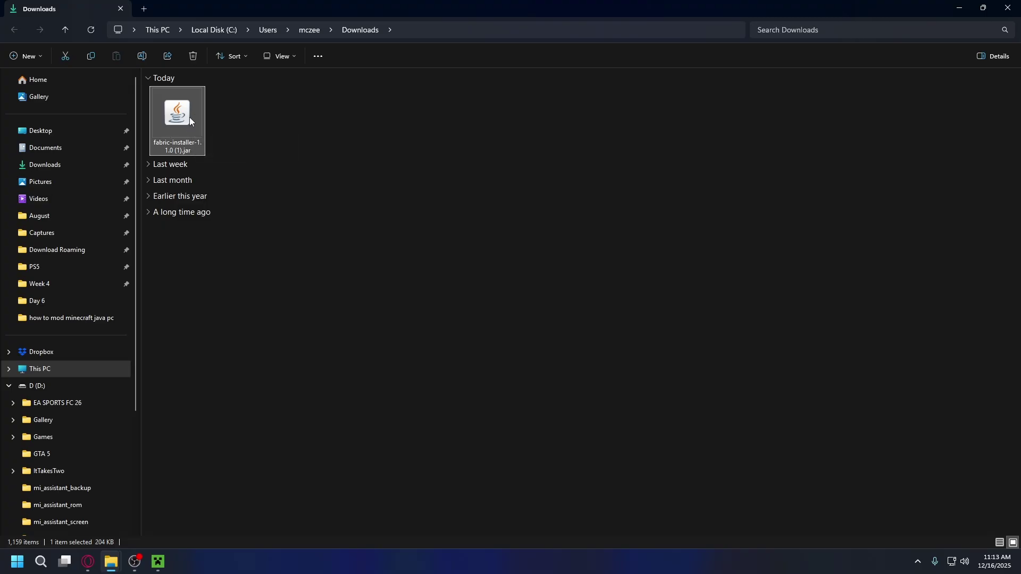
{"action": "right_click", "coordinate": [190, 118]}
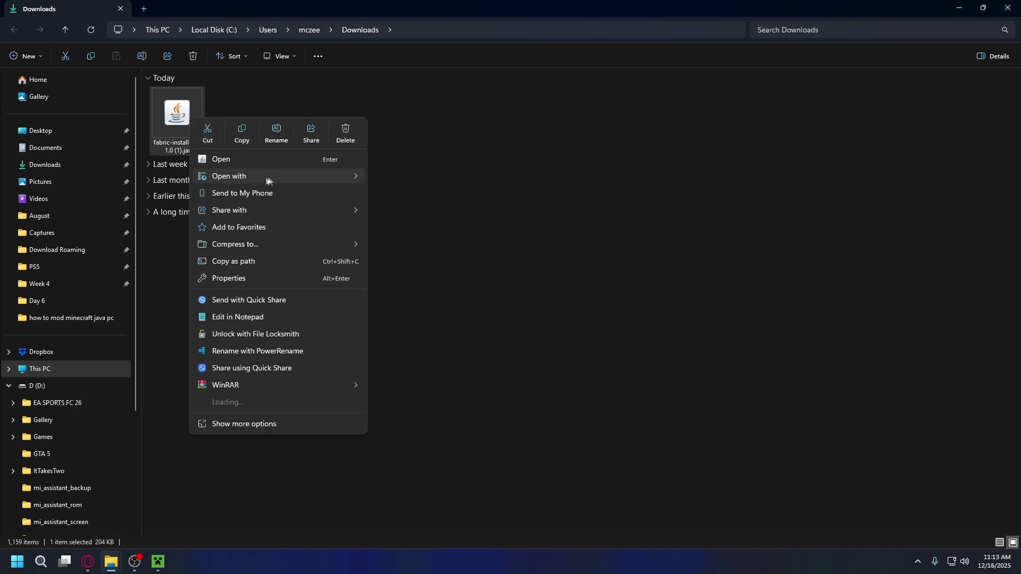
{"action": "mouse_move", "coordinate": [269, 176]}
{"action": "left_click", "coordinate": [420, 229]}
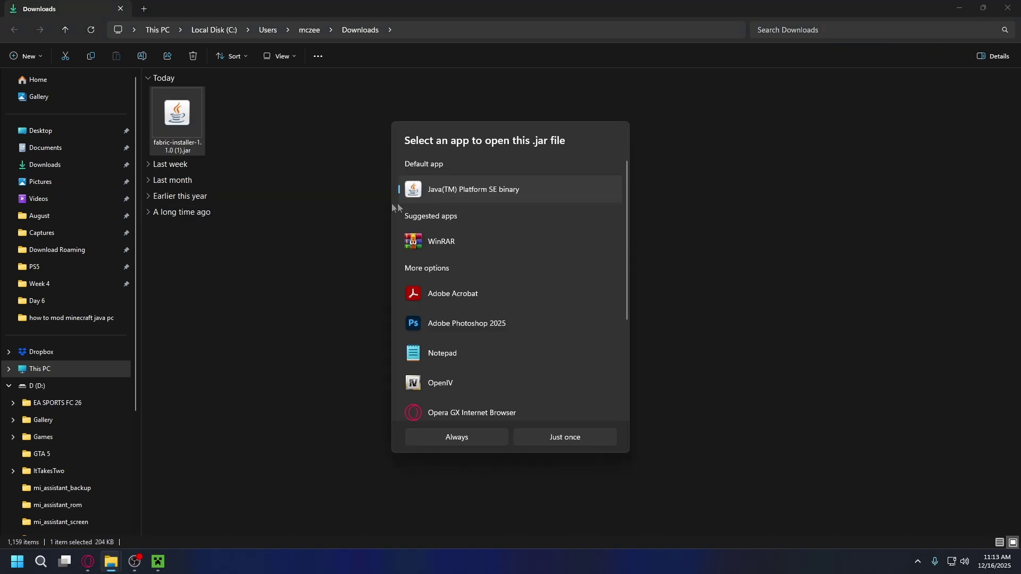
{"action": "left_click", "coordinate": [463, 437]}
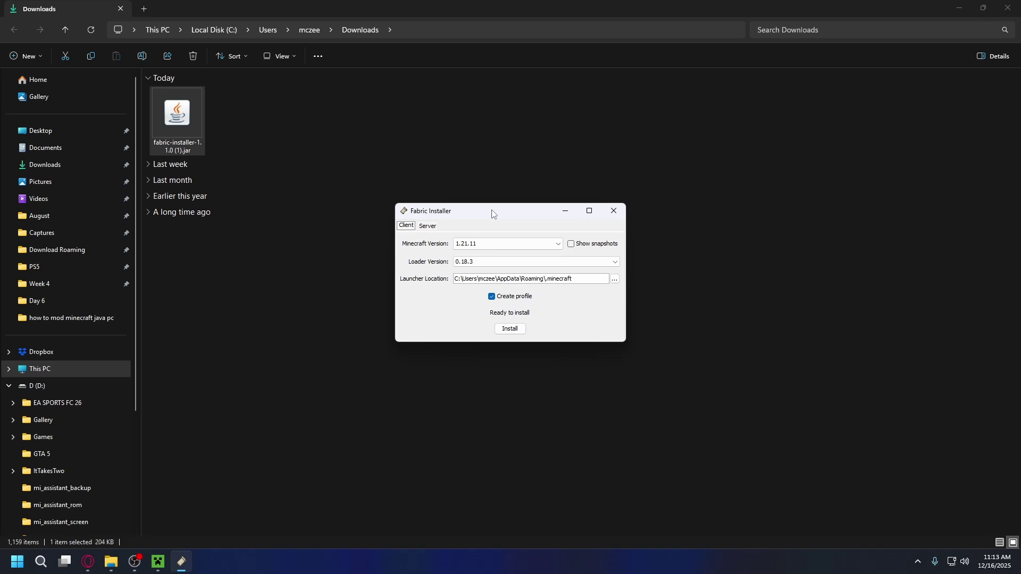
Install the Fabric client for Minecraft 1.21.11 with loader version 0.18.3, closing the Minecraft Launcher before continuing the installation
{"action": "left_click", "coordinate": [483, 246]}
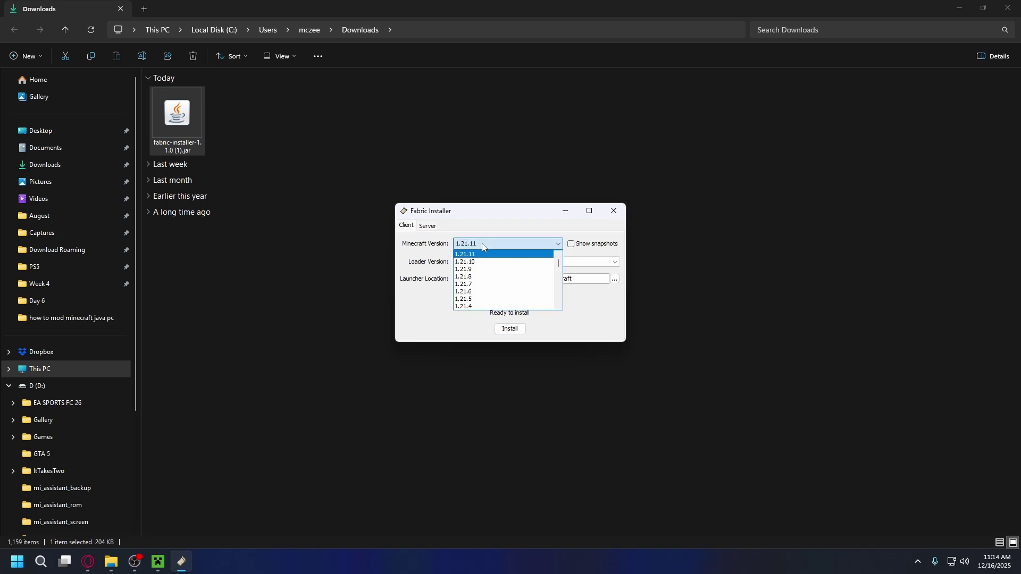
{"action": "left_click", "coordinate": [482, 244]}
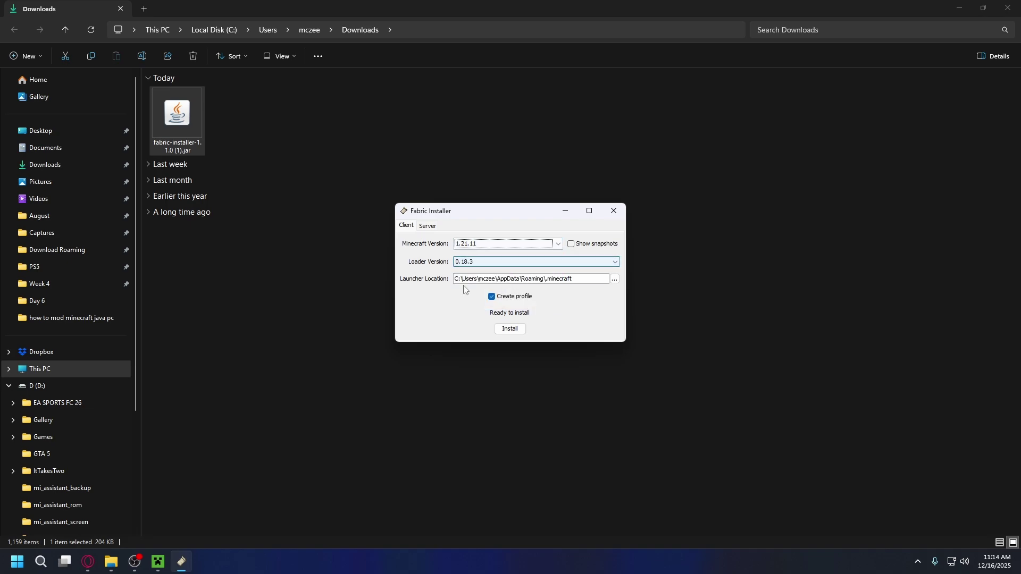
{"action": "left_click", "coordinate": [514, 332]}
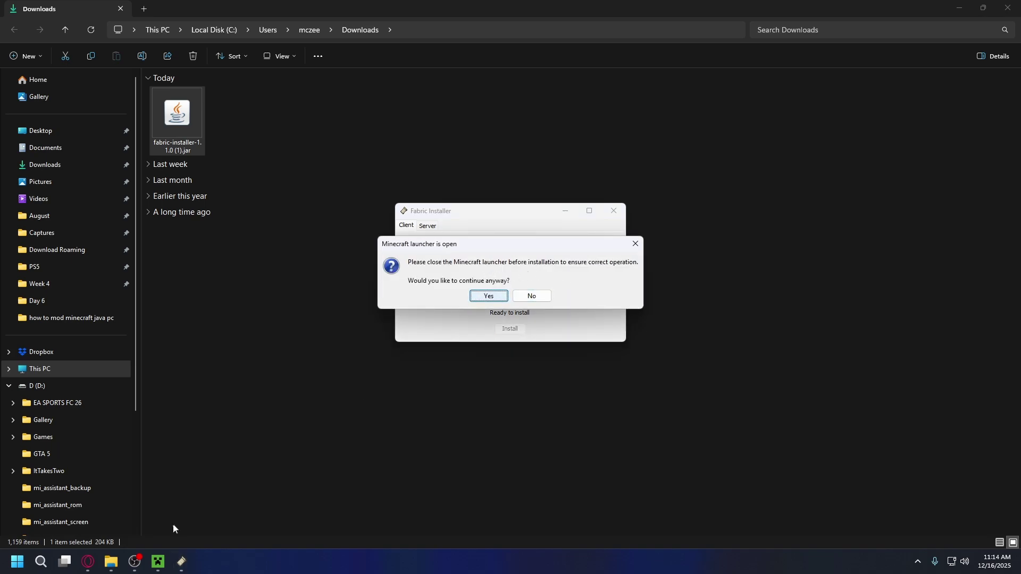
{"action": "left_click", "coordinate": [158, 562]}
{"action": "left_click", "coordinate": [1008, 6]}
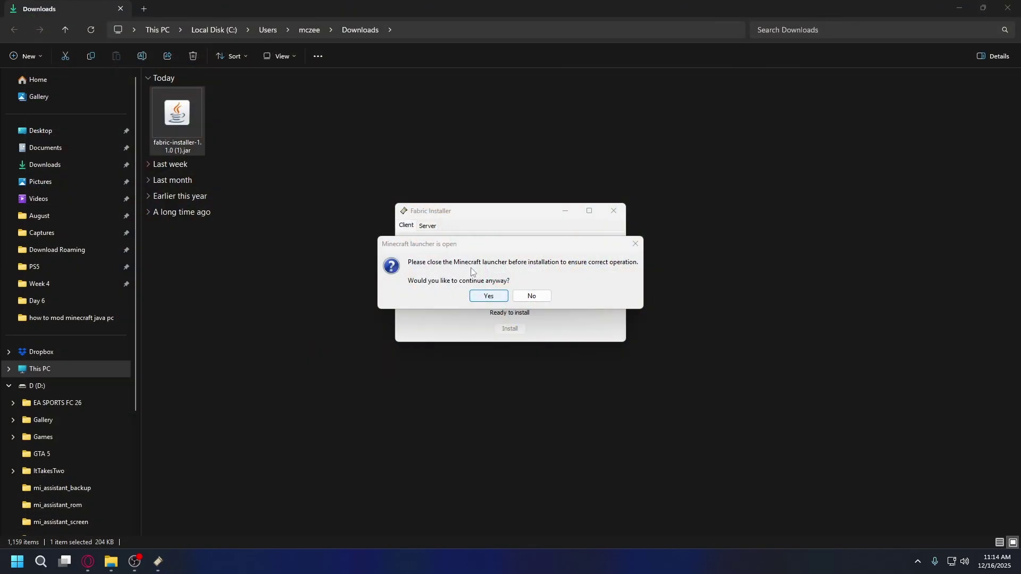
{"action": "left_click", "coordinate": [486, 294]}
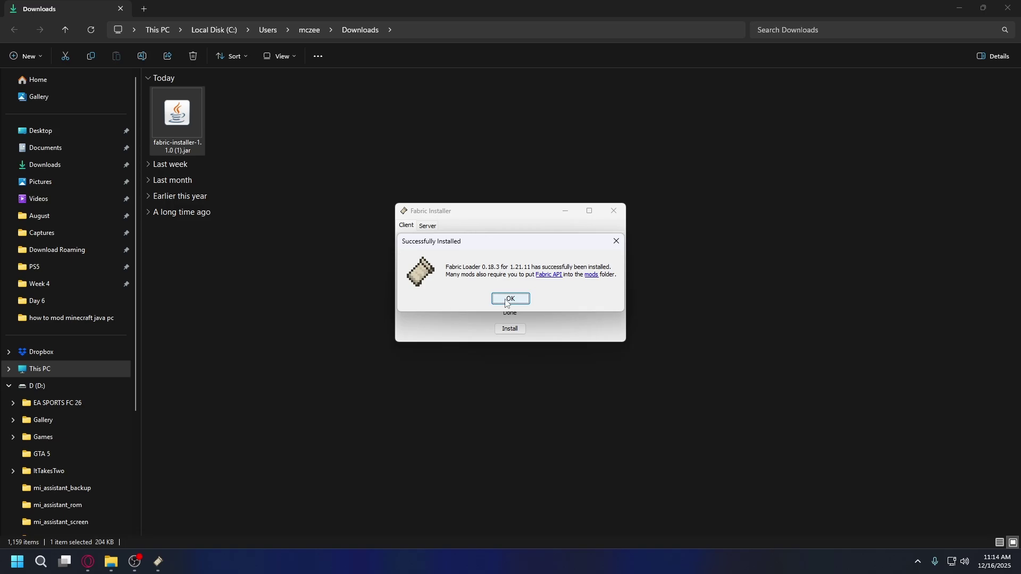
{"action": "left_click", "coordinate": [510, 299]}
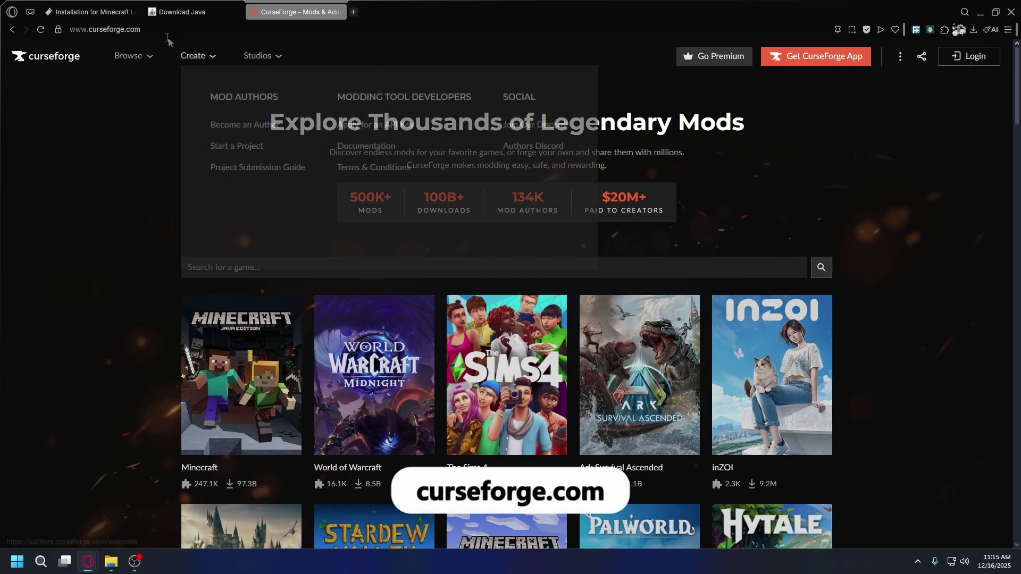
On curseforge.com, search the Minecraft mods for "worldedit" and open the WorldEdit mod page
{"action": "left_click", "coordinate": [105, 30]}
{"action": "left_click", "coordinate": [283, 207]}
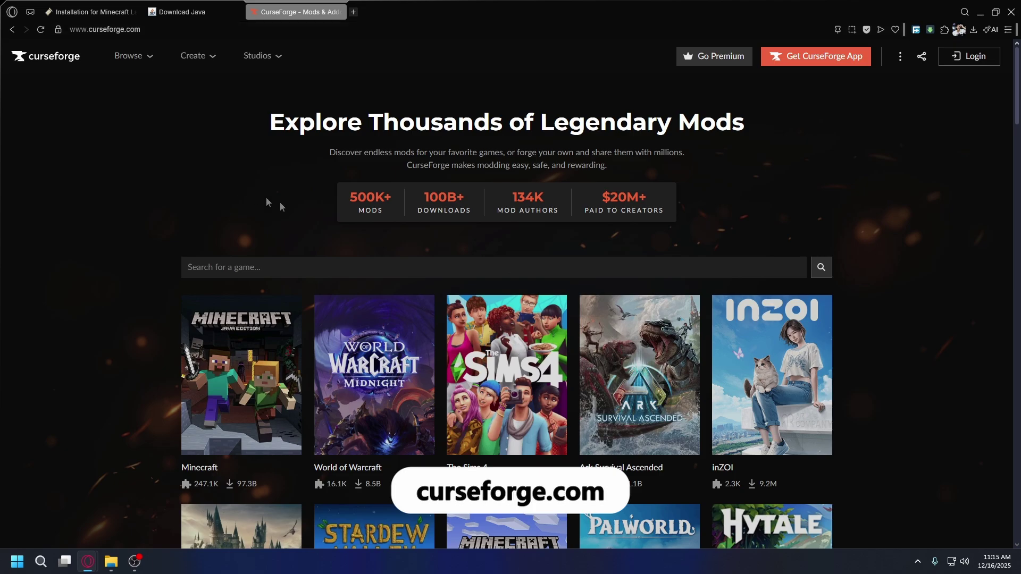
{"action": "left_click", "coordinate": [237, 391]}
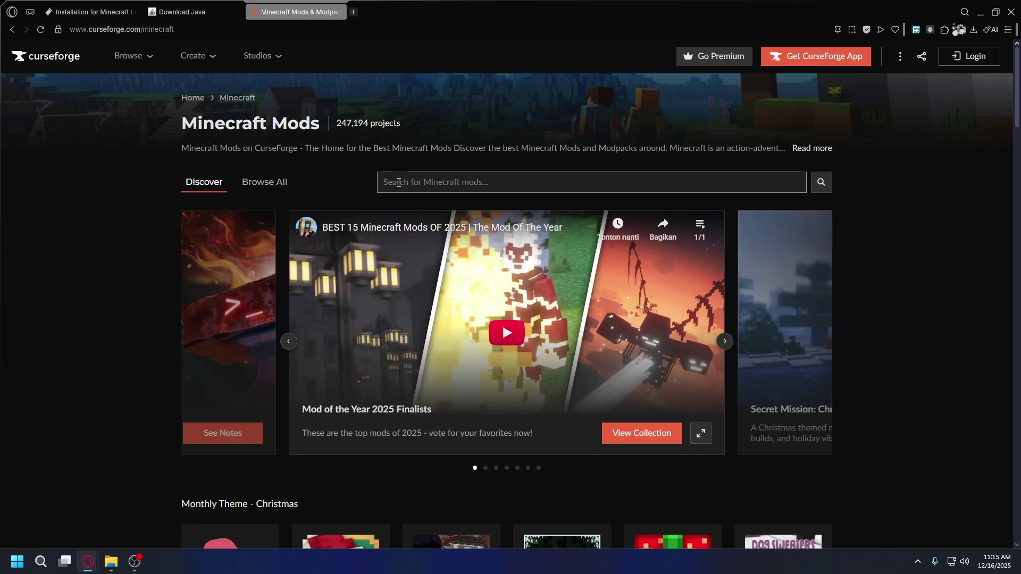
{"action": "left_click", "coordinate": [398, 182]}
{"action": "type", "text": "worldedit"}
{"action": "key", "text": "Return"}
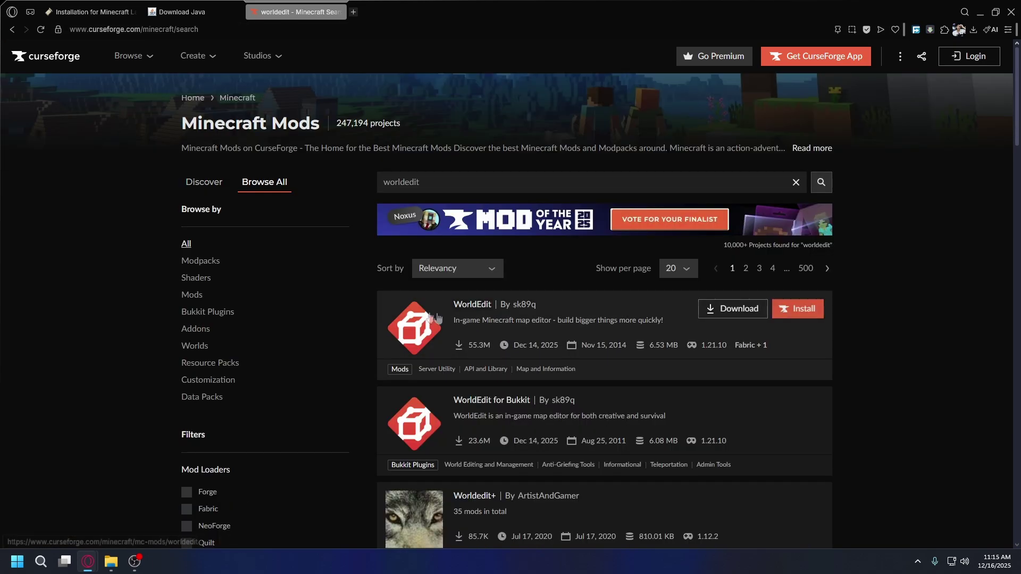
{"action": "left_click", "coordinate": [492, 325]}
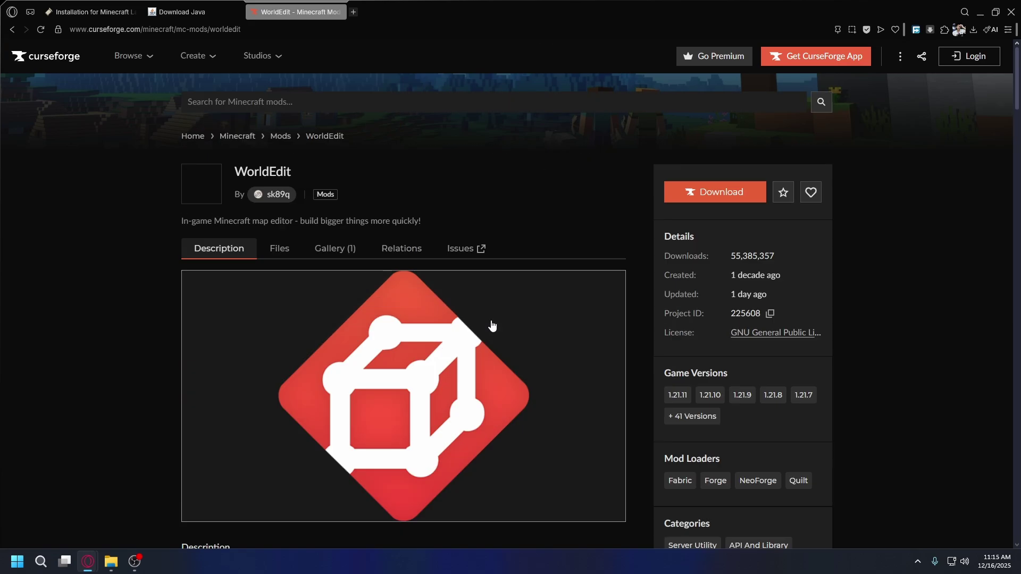
Filter the WorldEdit mod's files to game version 1.21.11 and the Fabric mod loader
{"action": "left_click", "coordinate": [287, 255]}
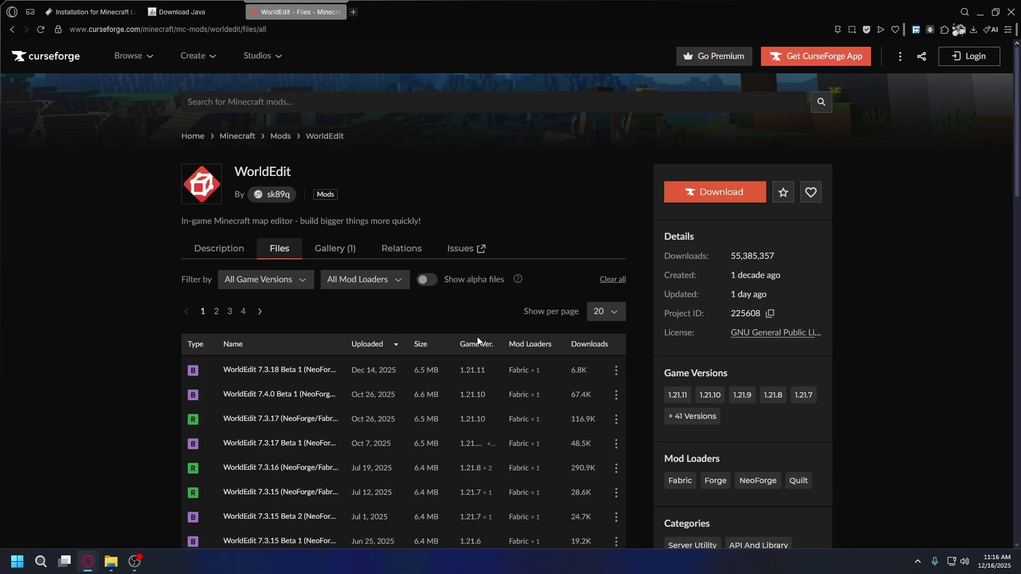
{"action": "left_click", "coordinate": [250, 282]}
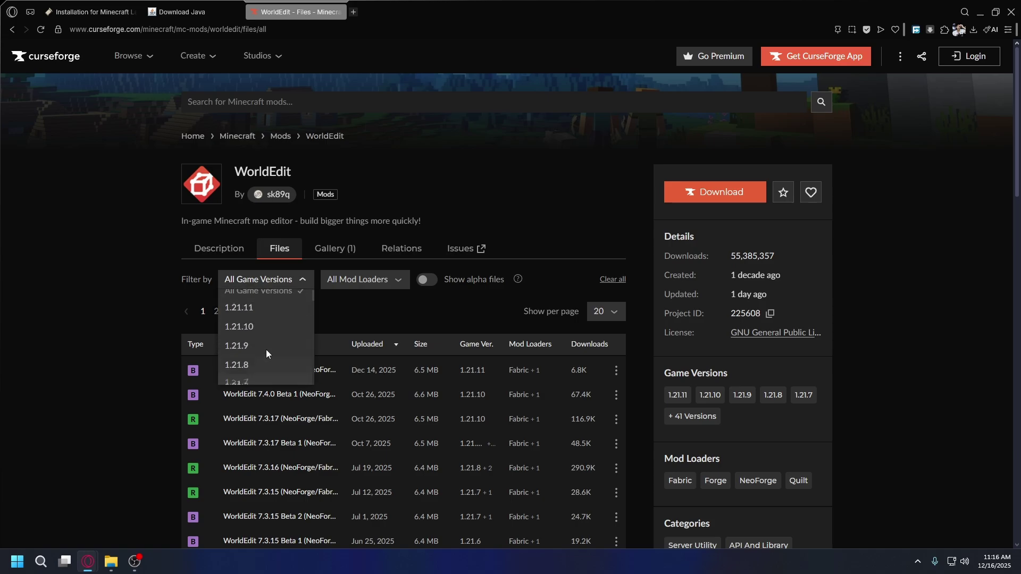
{"action": "left_click", "coordinate": [256, 318]}
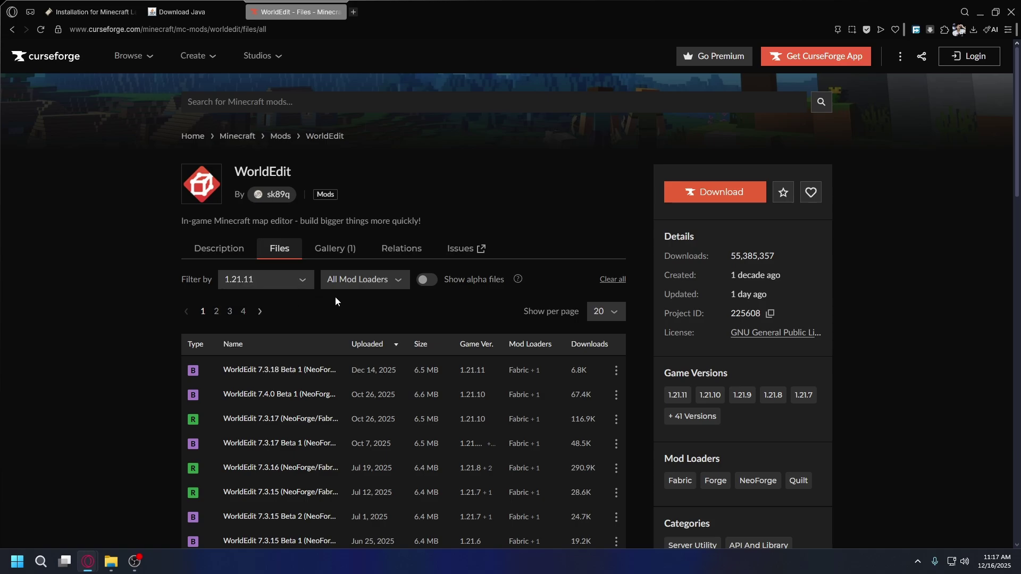
{"action": "left_click", "coordinate": [373, 280]}
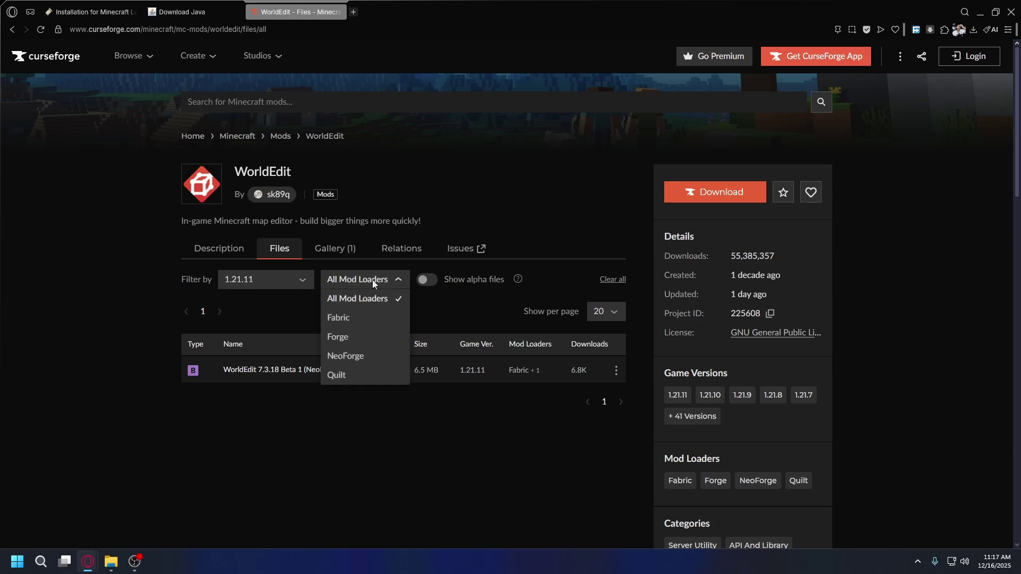
{"action": "left_click", "coordinate": [361, 319]}
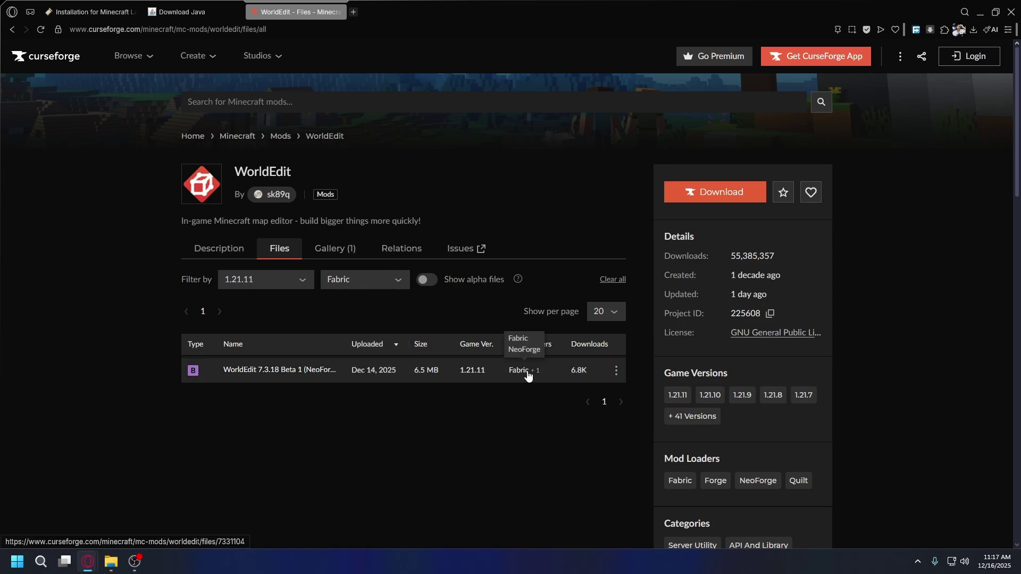
Download the WorldEdit 7.3.18 Beta 1 file and save it in Downloads as worldedit-mod-7.3.18-beta-01.jar
{"action": "left_click", "coordinate": [617, 373]}
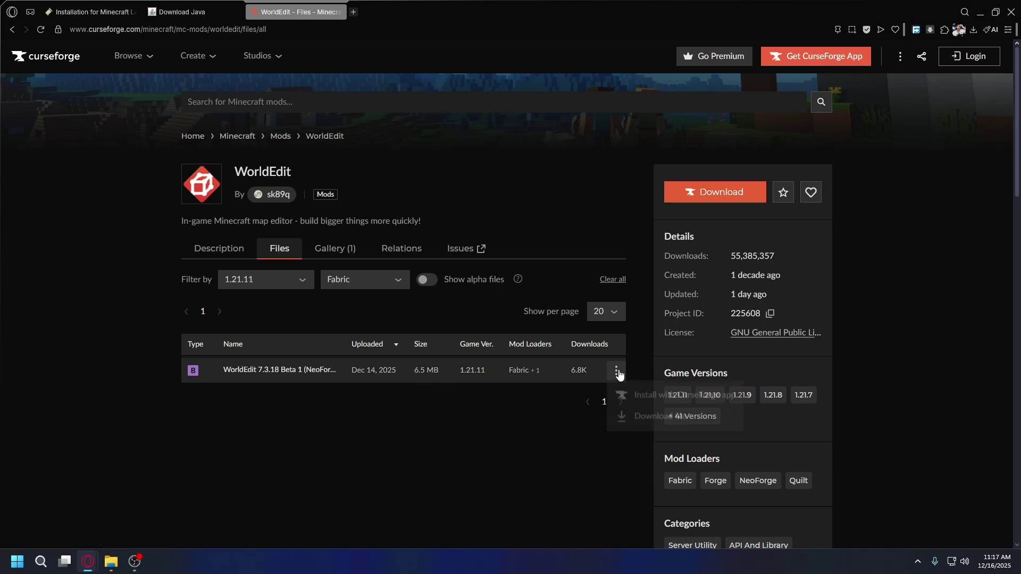
{"action": "left_click", "coordinate": [656, 421]}
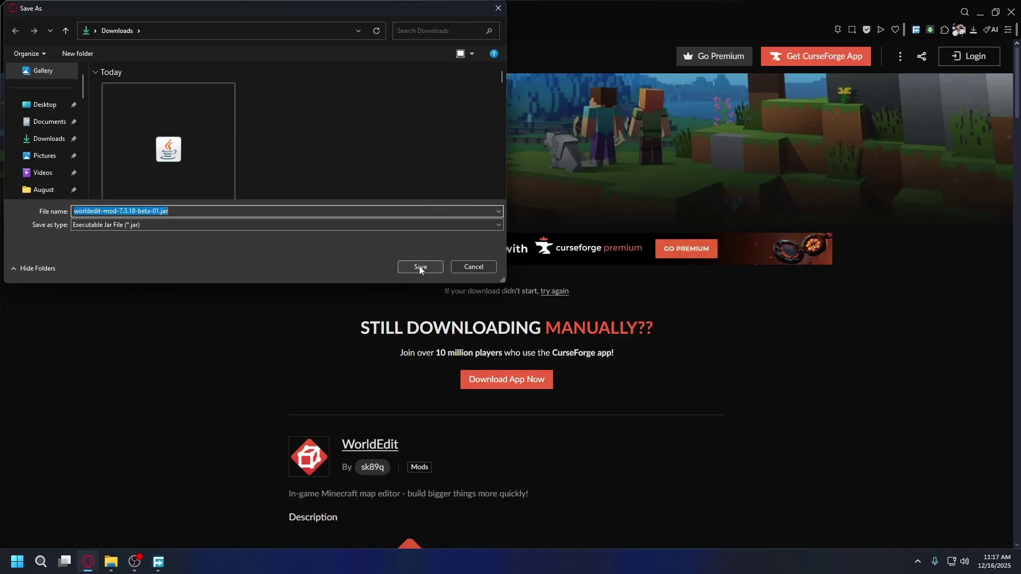
{"action": "left_click", "coordinate": [419, 267]}
{"action": "left_click", "coordinate": [885, 83]}
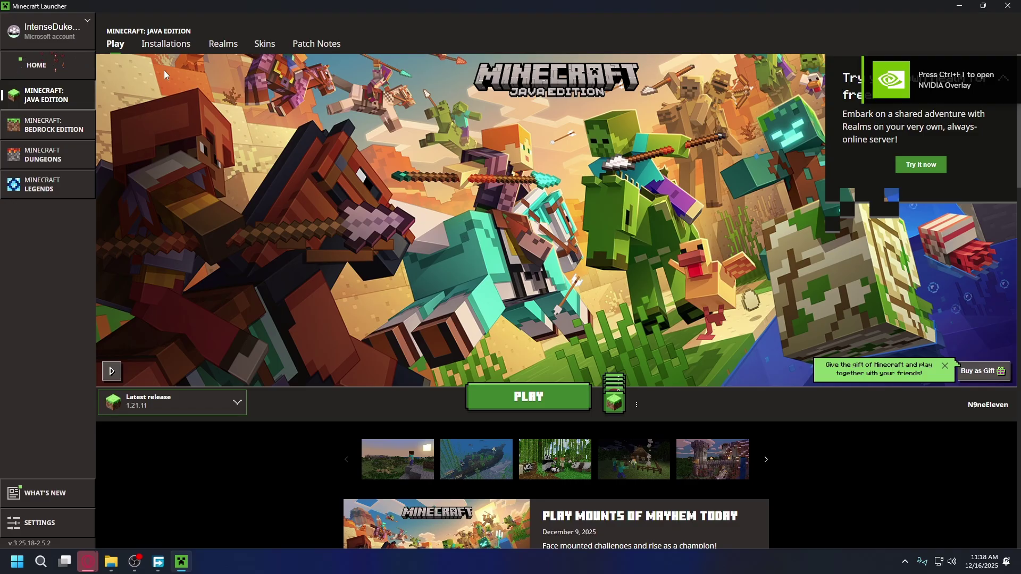
In the Minecraft Launcher, open the installation folder of fabric-loader-1.21.11
{"action": "left_click", "coordinate": [166, 44]}
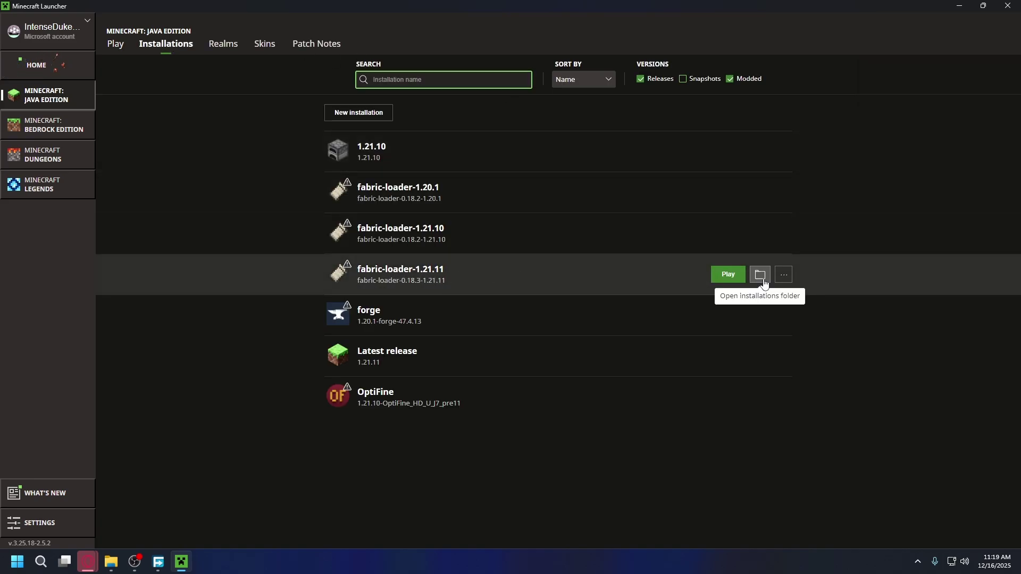
{"action": "left_click", "coordinate": [763, 281]}
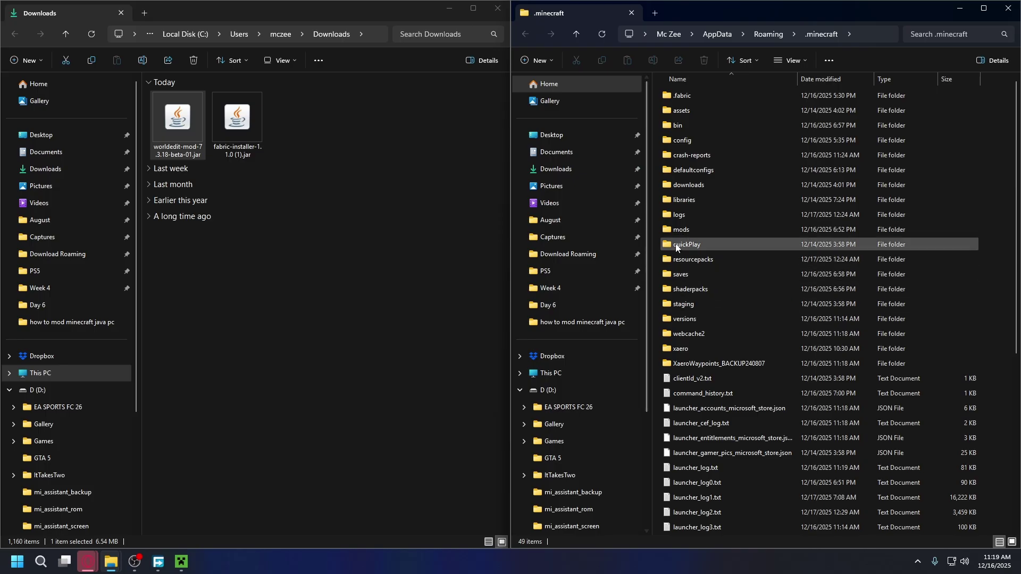
Open the mods folder inside .minecraft and move worldedit-mod-7.3.18-beta-01.jar from Downloads into it
{"action": "left_click", "coordinate": [697, 231]}
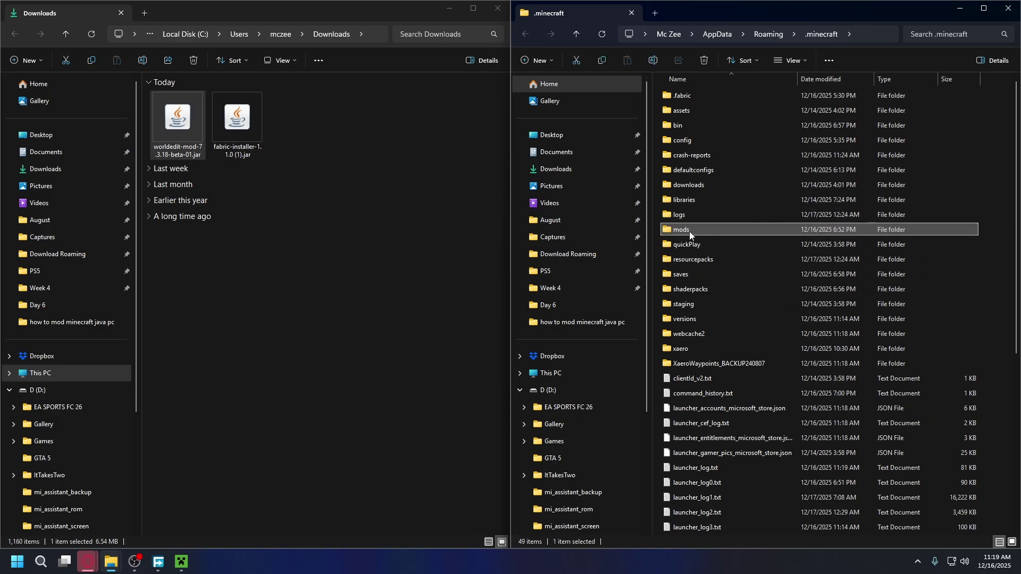
{"action": "double_click", "coordinate": [685, 234]}
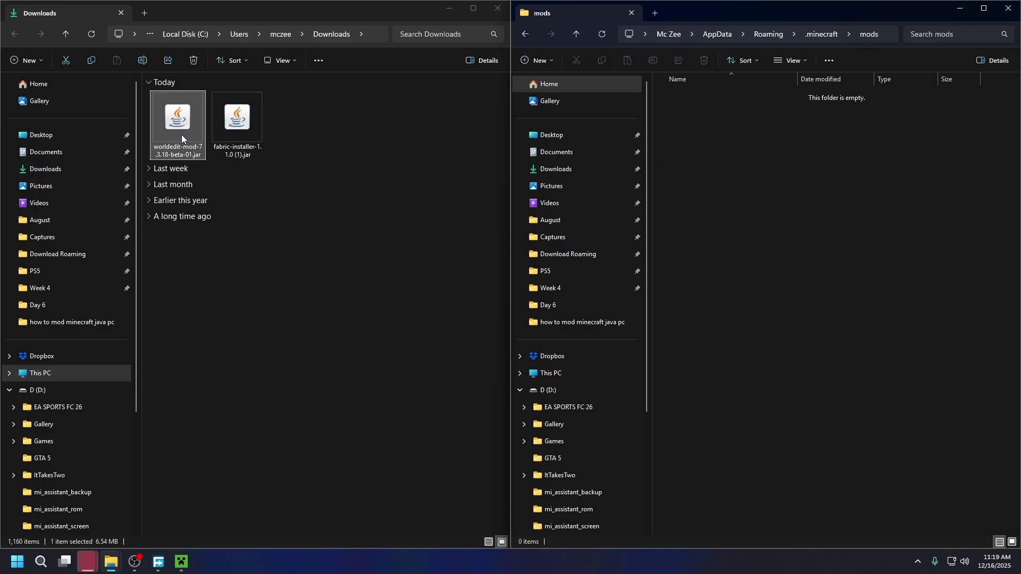
{"action": "left_click_drag", "start_coordinate": [174, 129], "coordinate": [757, 212]}
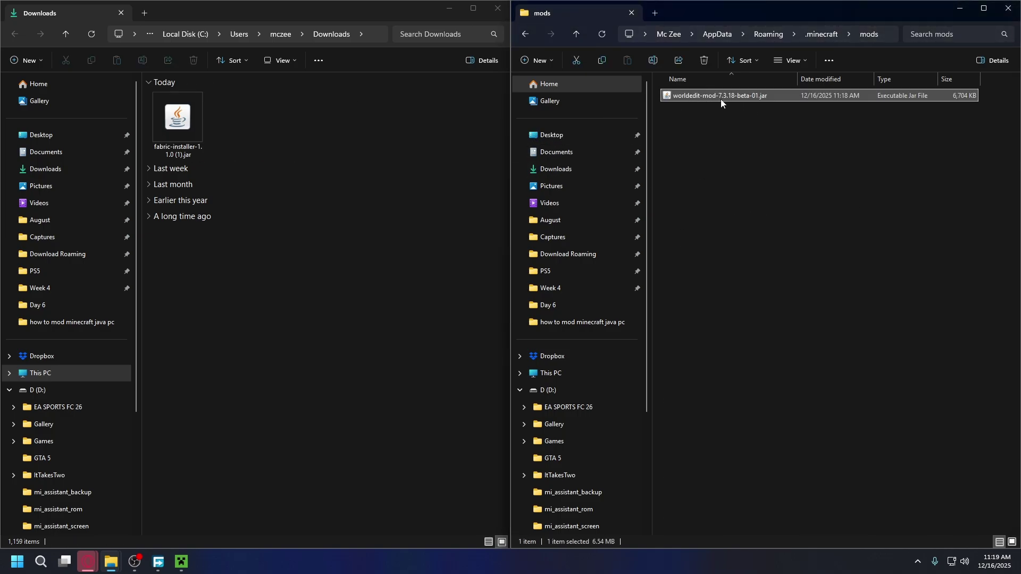
Back on CurseForge in the browser, search the Minecraft mods for "fabric api" and open the Fabric API mod's file list
{"action": "key", "text": "alt+Tab"}
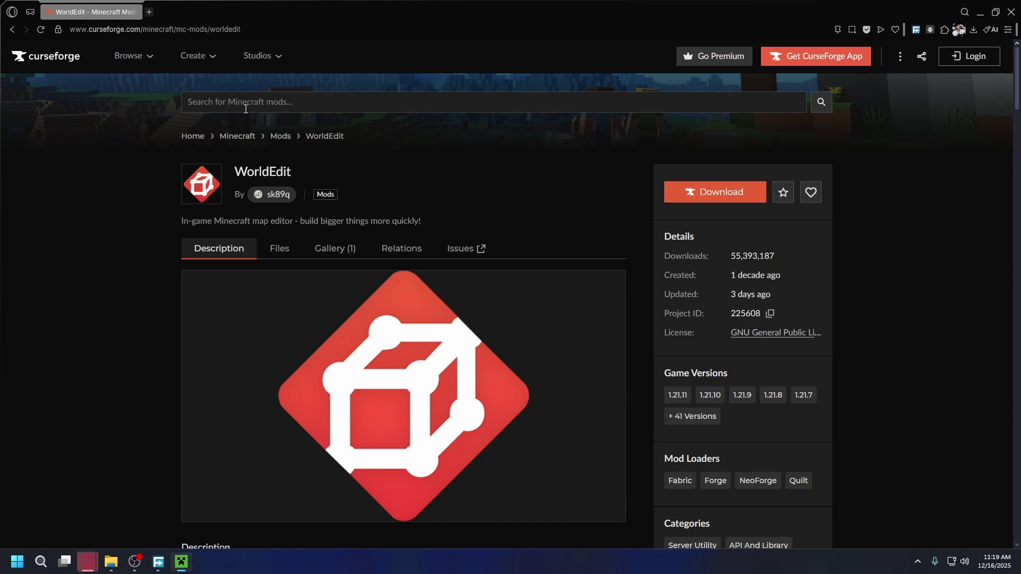
{"action": "left_click", "coordinate": [216, 111]}
{"action": "type", "text": "fabric api"}
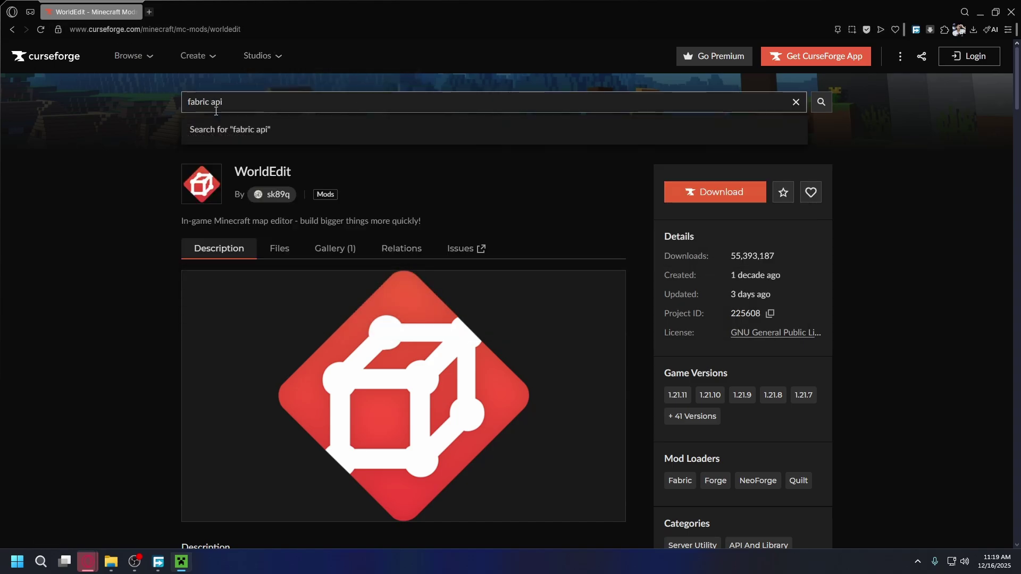
{"action": "key", "text": "Return"}
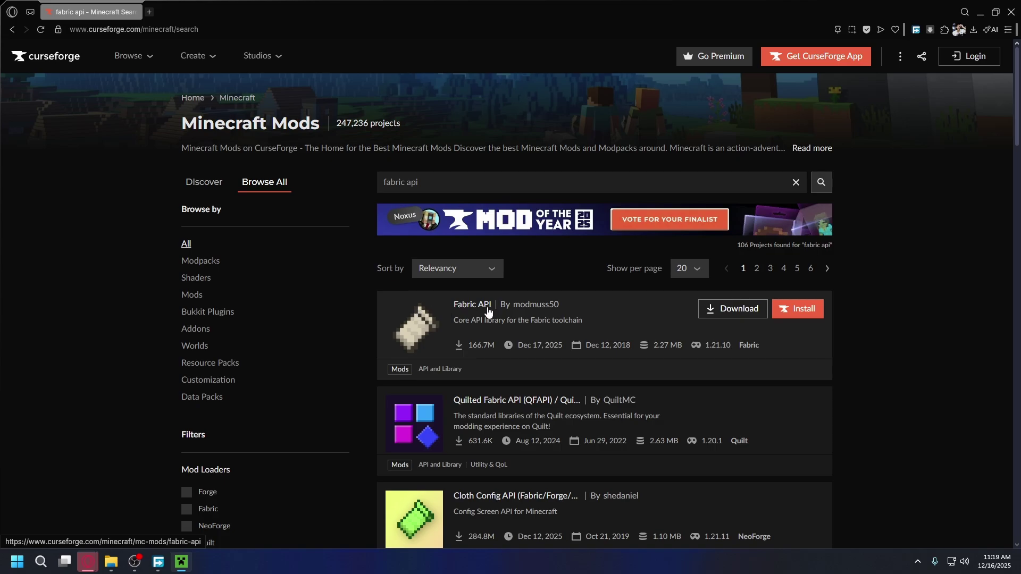
{"action": "left_click", "coordinate": [418, 324]}
{"action": "left_click", "coordinate": [278, 251]}
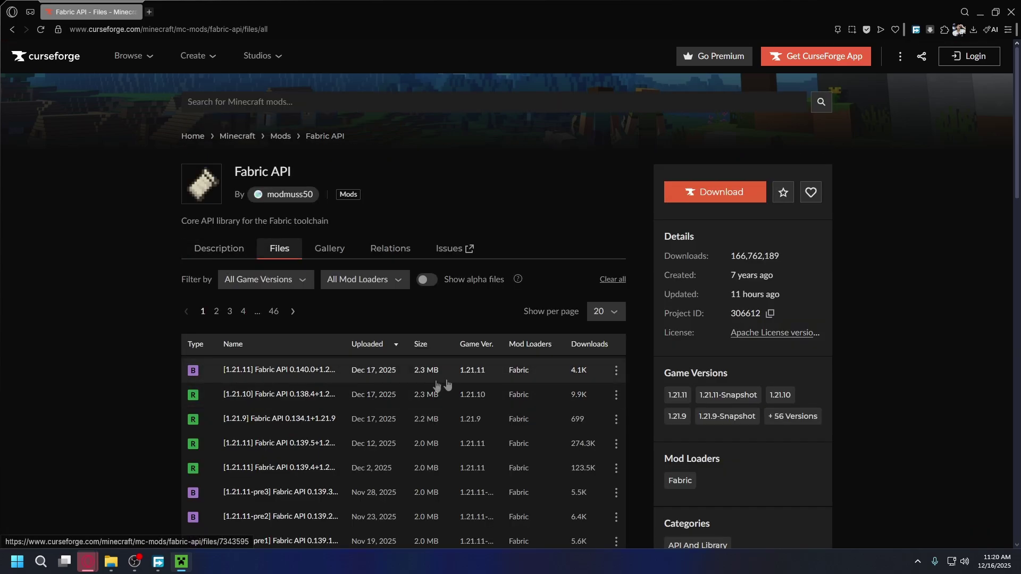
Download fabric-api-0.140.0+1.21.11.jar to Downloads with the browser's own save dialog and move it into the .minecraft mods folder
{"action": "left_click", "coordinate": [616, 370]}
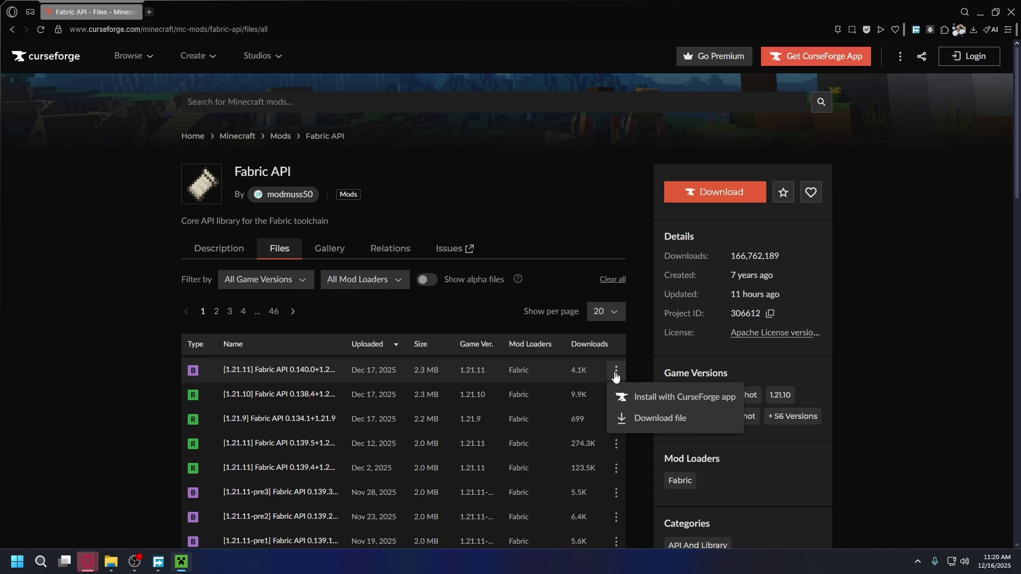
{"action": "left_click", "coordinate": [649, 420]}
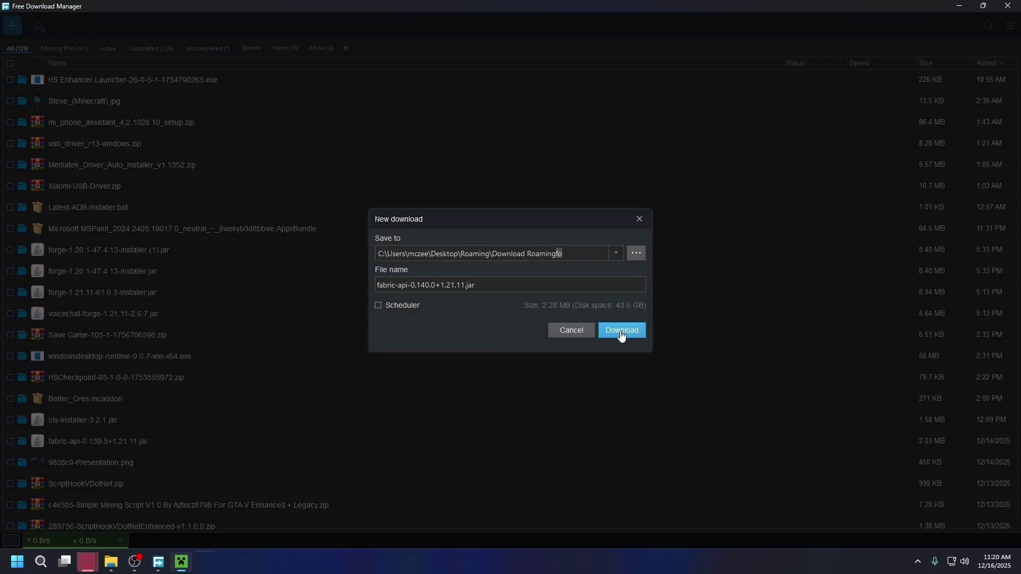
{"action": "left_click", "coordinate": [571, 331]}
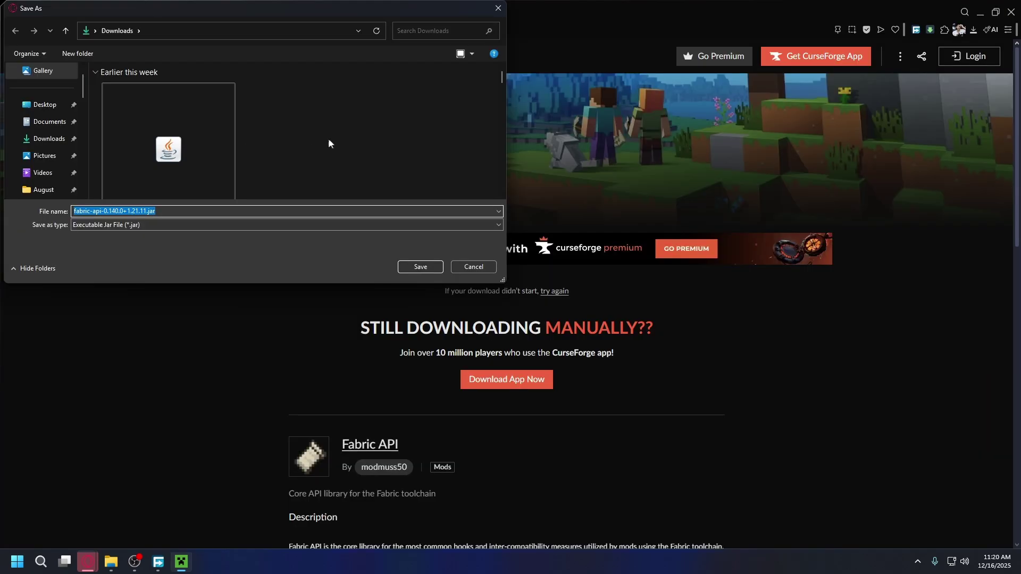
{"action": "left_click", "coordinate": [418, 269]}
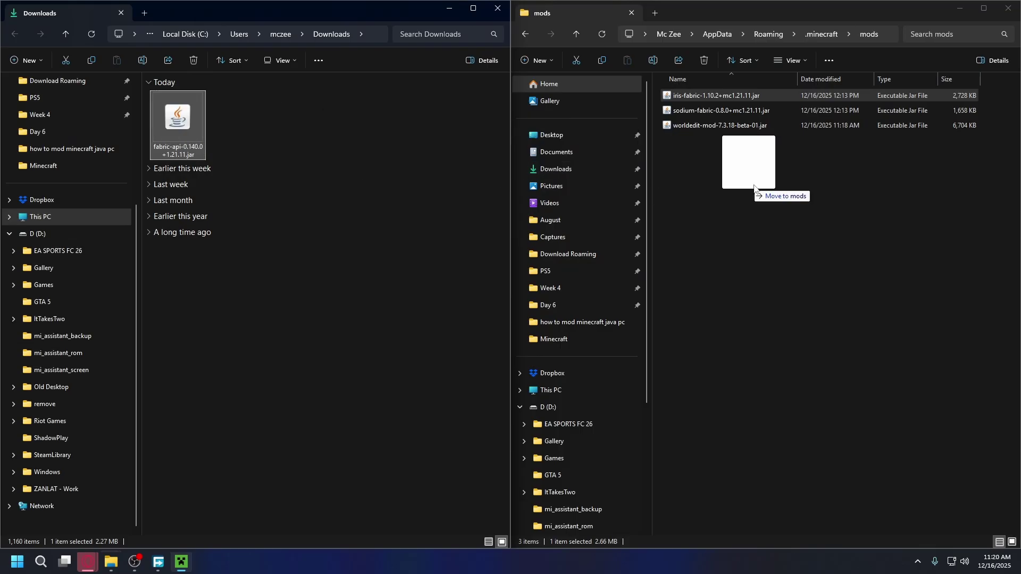
{"action": "left_click_drag", "start_coordinate": [746, 192], "coordinate": [747, 207]}
{"action": "left_click", "coordinate": [727, 165]}
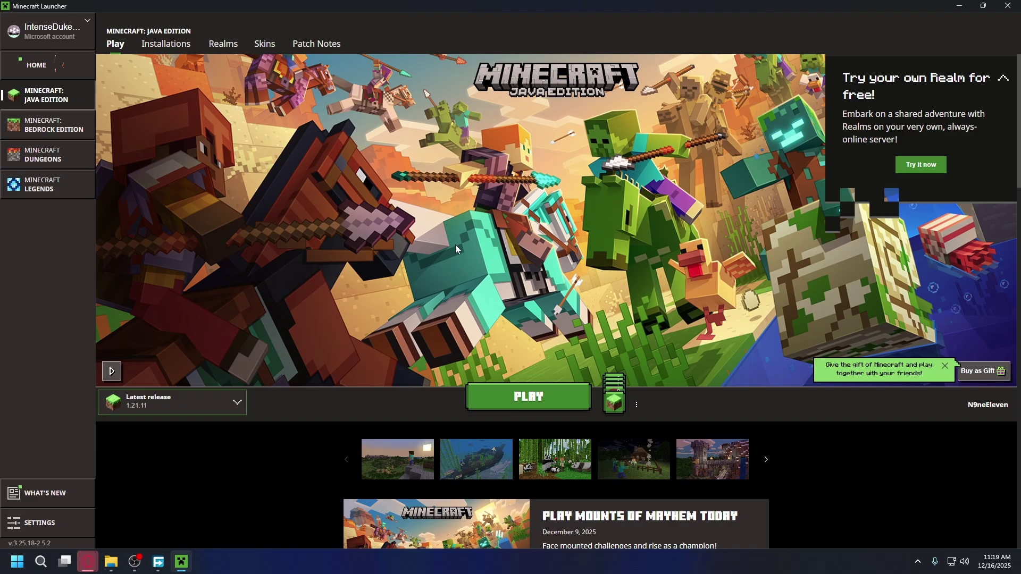
In the Minecraft Launcher, choose the fabric-loader-1.21.11 installation and launch the game
{"action": "left_click", "coordinate": [160, 402]}
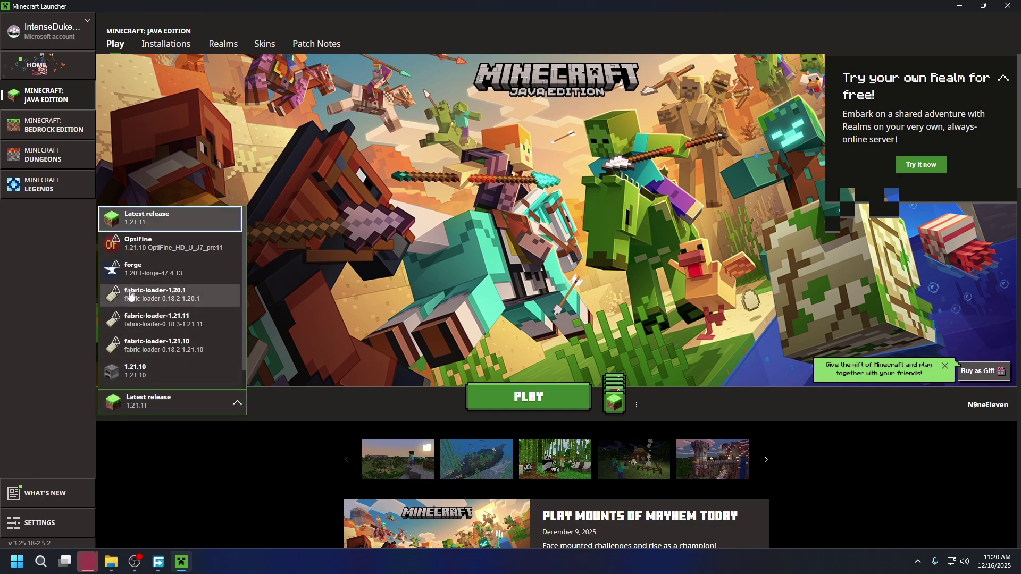
{"action": "left_click", "coordinate": [185, 321]}
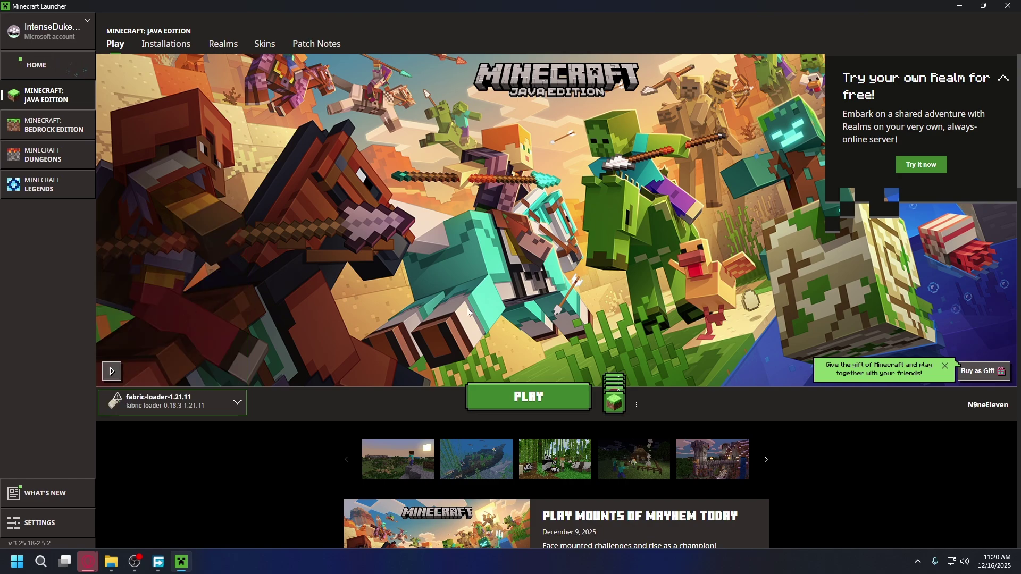
{"action": "left_click", "coordinate": [528, 397]}
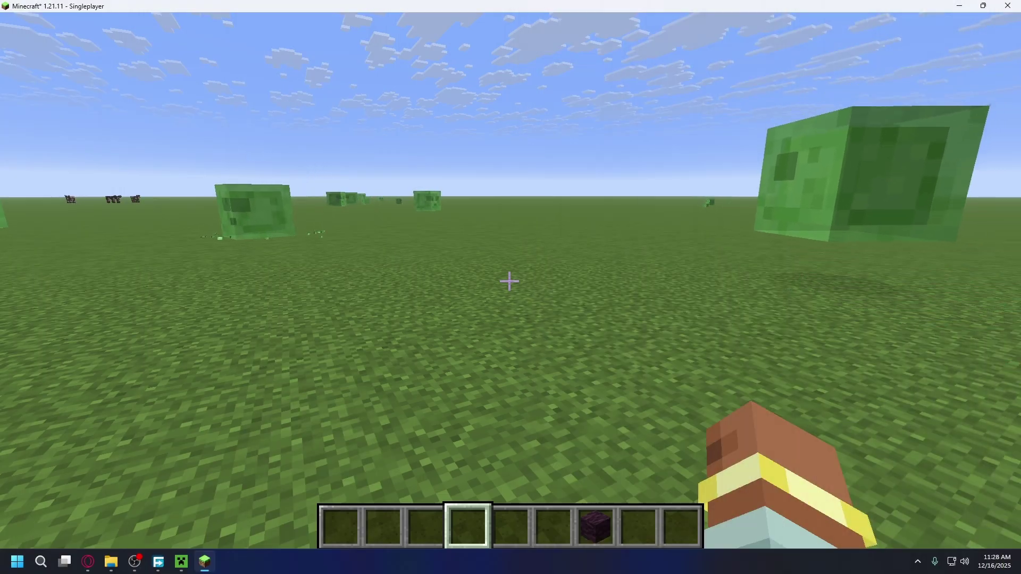
In the singleplayer world, run the command //wand and equip the wooden axe it provides
{"action": "key", "text": "t"}
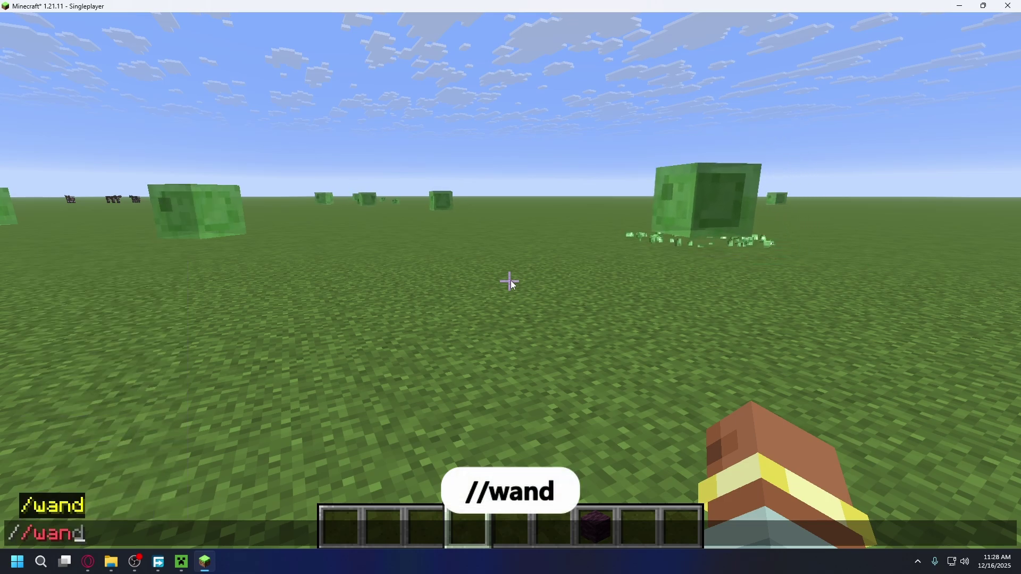
{"action": "key", "text": "Return"}
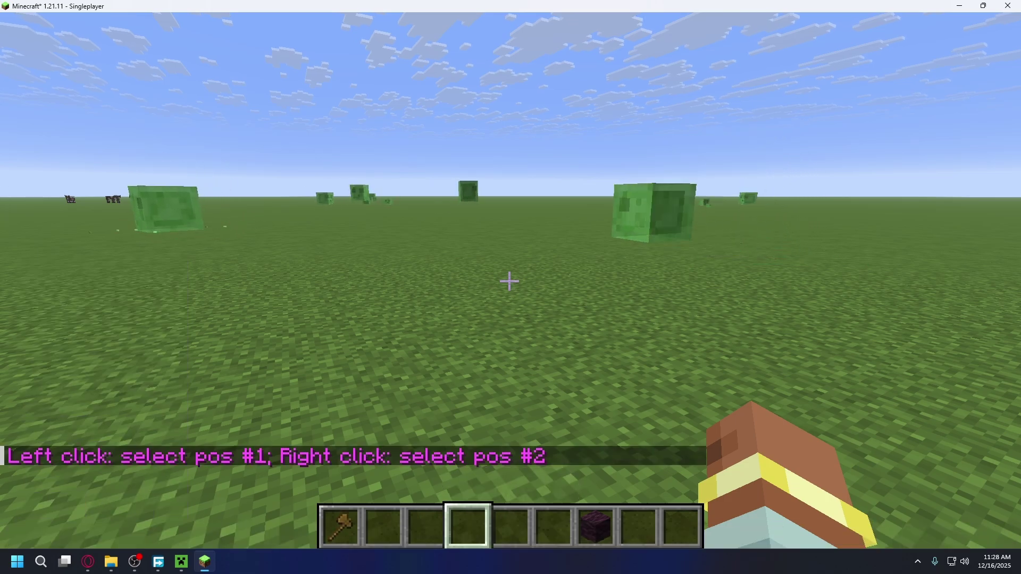
{"action": "key", "text": "1"}
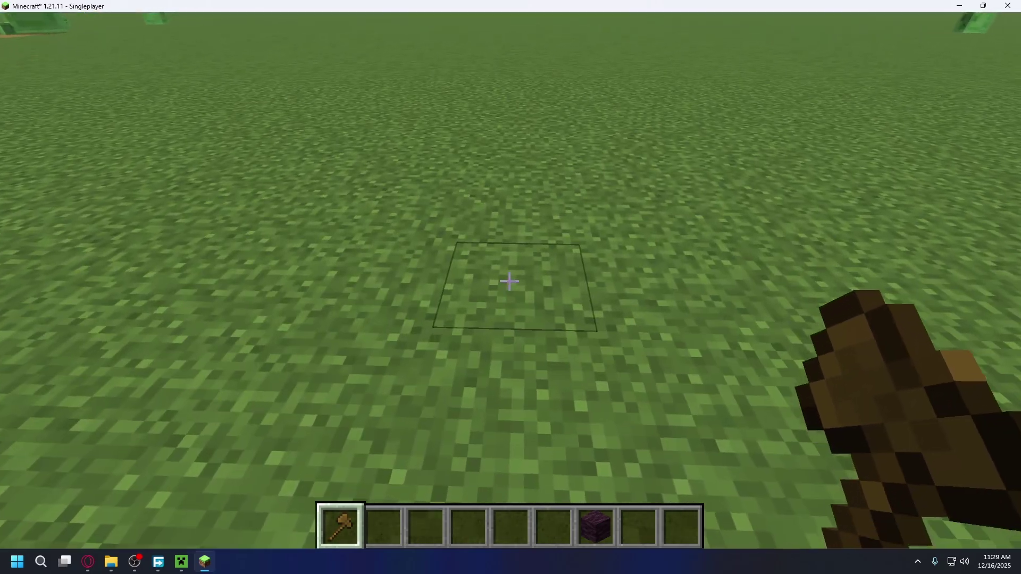
Select the region from (-459, -61, 122) to (-460, -61, 129) with the wand and fill it using //set stone
{"action": "left_click", "coordinate": [509, 281]}
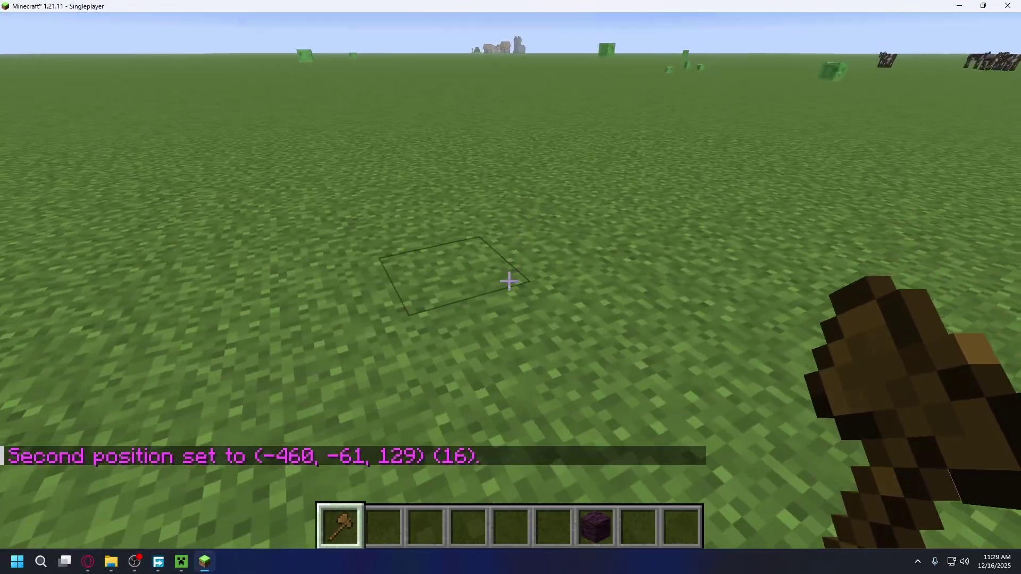
{"action": "key", "text": "t"}
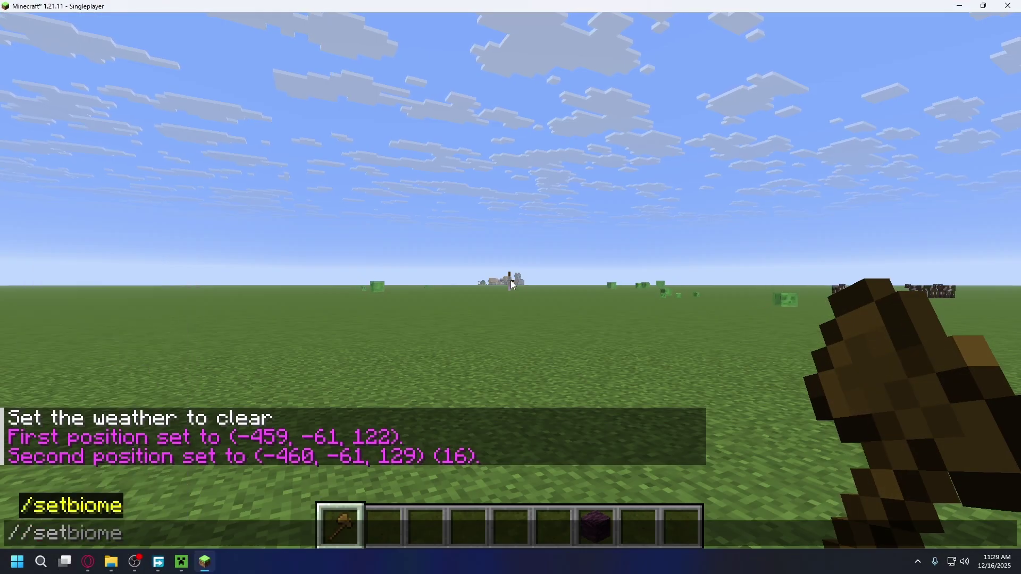
{"action": "type", "text": "//set stone"}
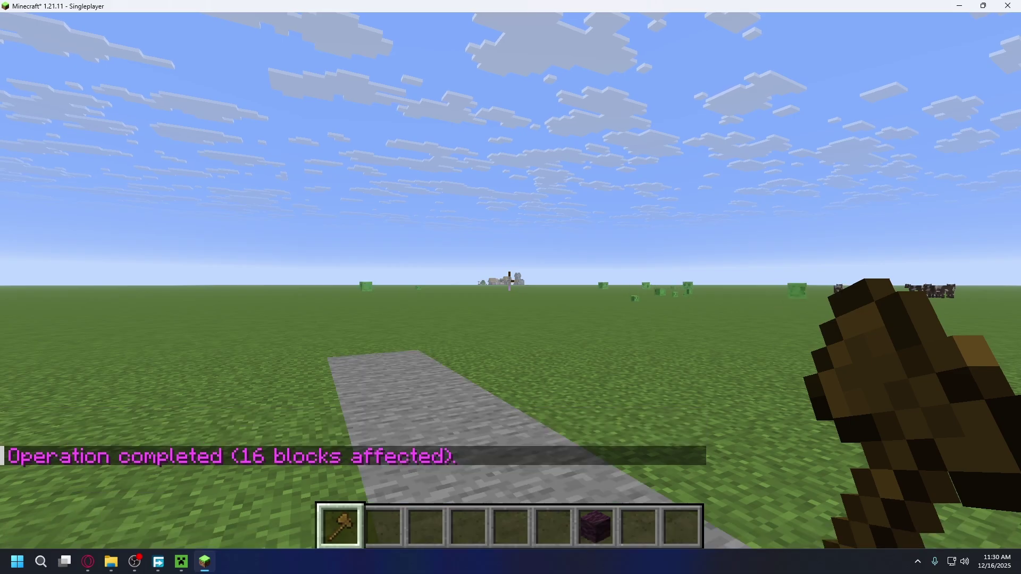
{"action": "type", "text": "w"}
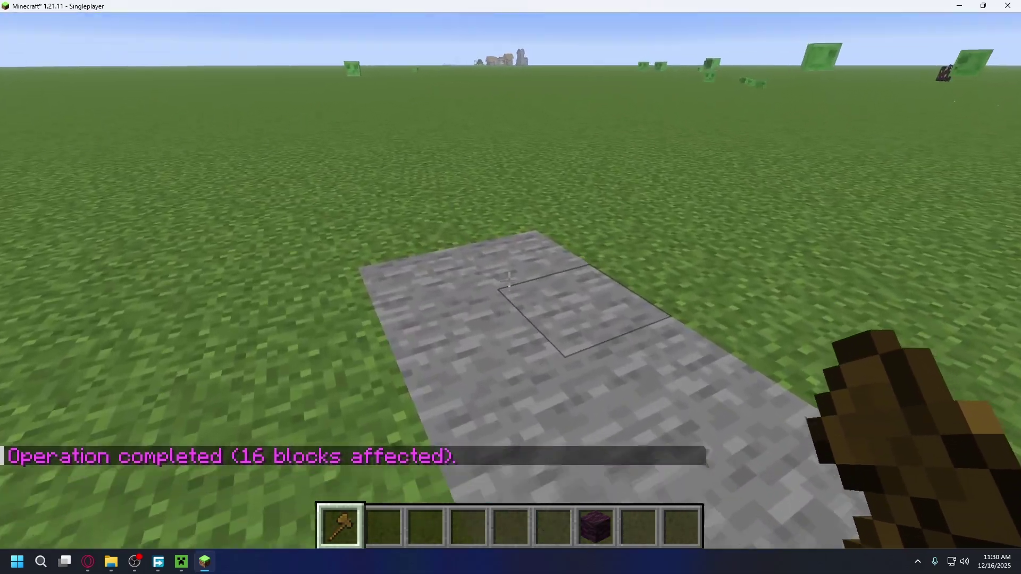
{"action": "type", "text": "w"}
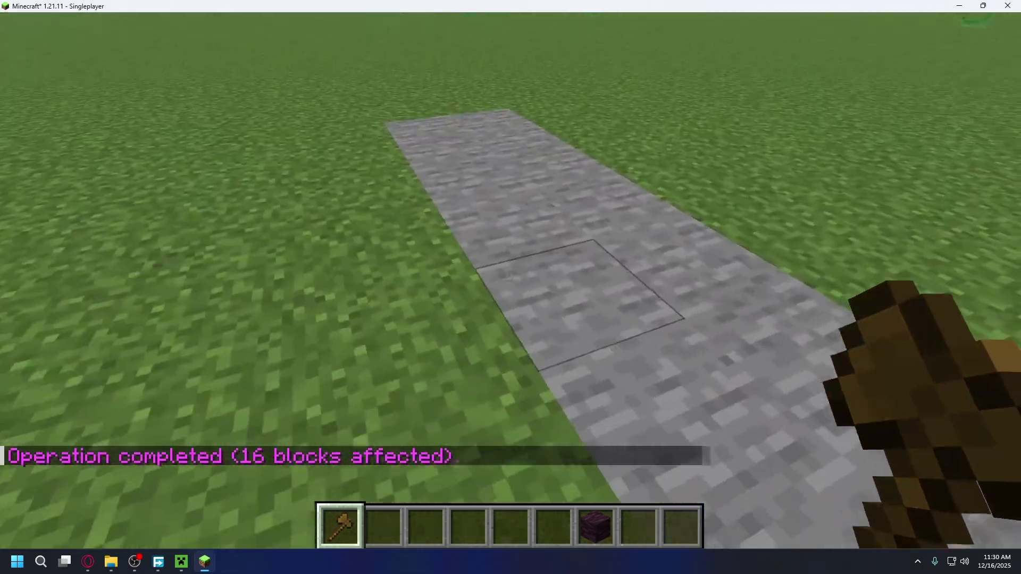